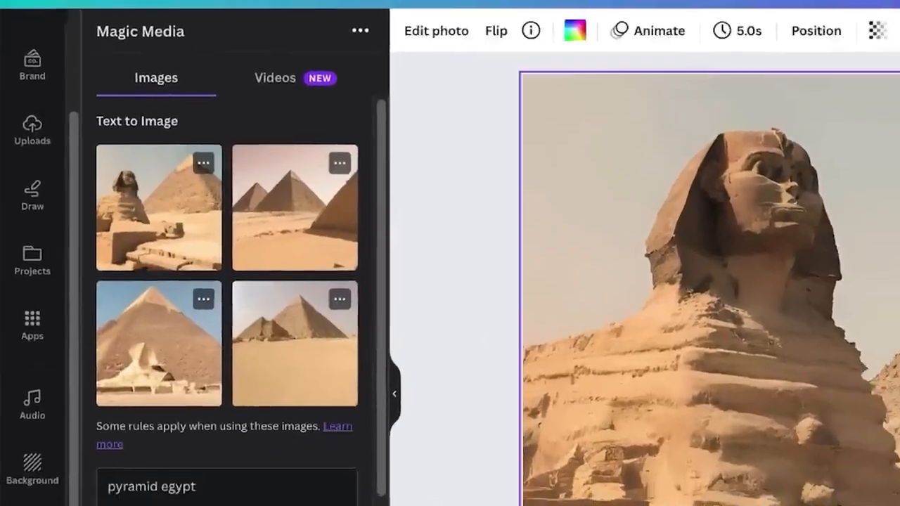
- Delete the sphinx image from the page
{"action": "left_click", "coordinate": [774, 281]}
{"action": "key", "text": "Delete"}
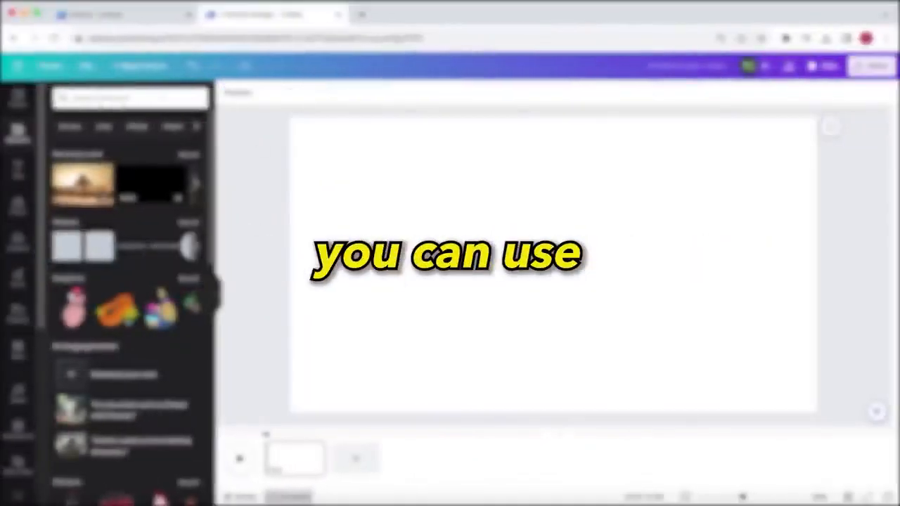
- Open ElevenLabs in a new browser tab and browse the voices in its Voice Library
{"action": "left_click", "coordinate": [362, 14]}
{"action": "type", "text": "elevenlabs.io"}
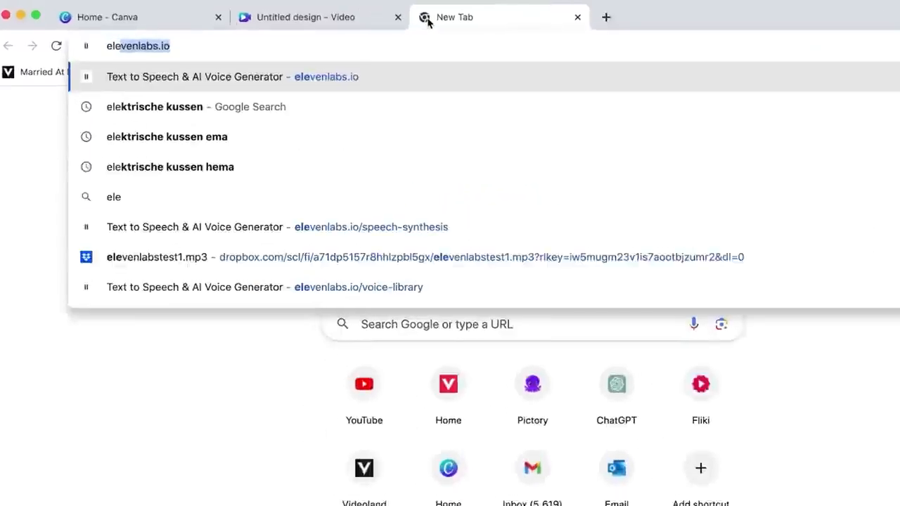
{"action": "key", "text": "Return"}
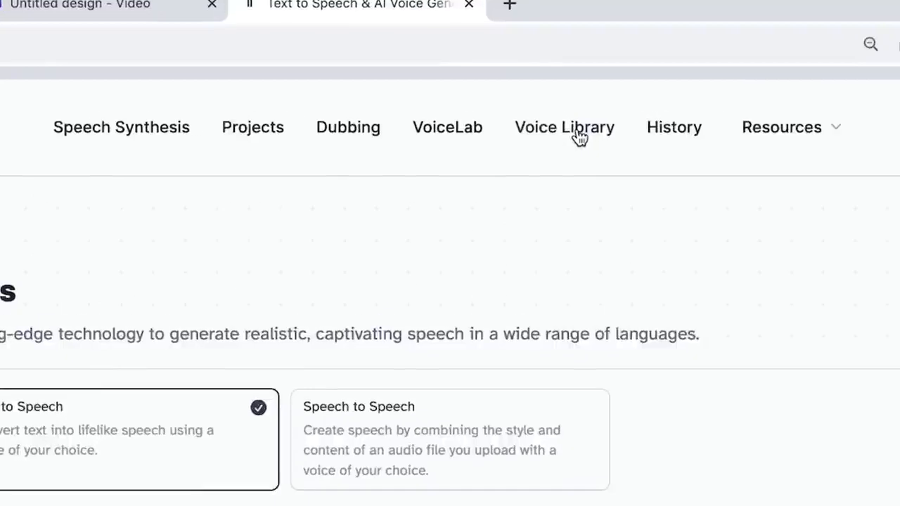
{"action": "left_click", "coordinate": [565, 89]}
{"action": "left_click_drag", "start_coordinate": [896, 76], "coordinate": [892, 365]}
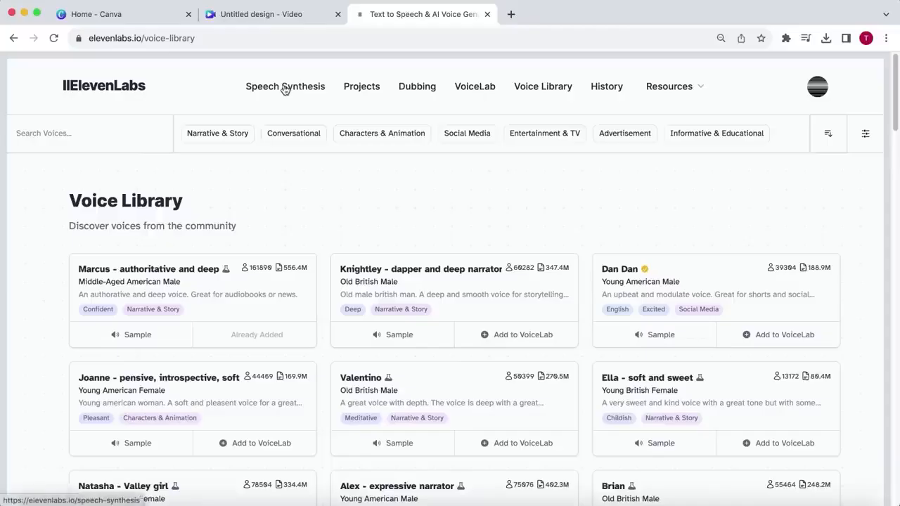
- In Speech Synthesis, paste the narration script starting "Egypt is one of the biggest ancient mysteries" and generate the speech
{"action": "left_click", "coordinate": [285, 87]}
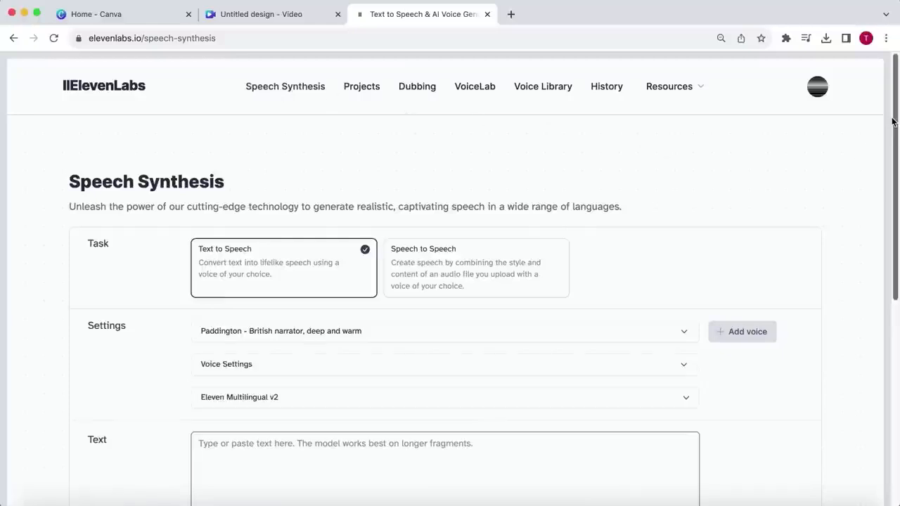
{"action": "scroll", "coordinate": [587, 253], "scroll_direction": "down", "scroll_amount": 5}
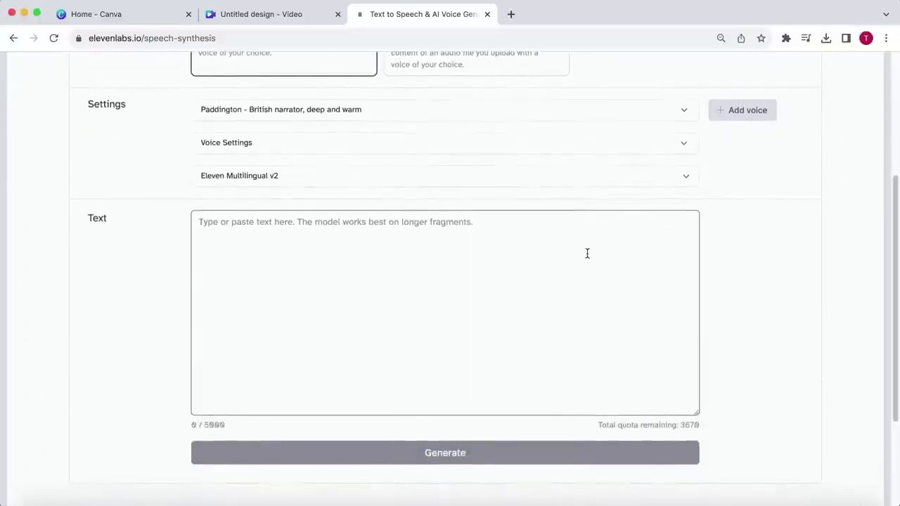
{"action": "left_click", "coordinate": [588, 253]}
{"action": "type", "text": "Egypt is one of the biggest ancient mysteries. It has always been famous for its incredible feats of structural engineering. And even though we continuously make new discoveries, most of Egypt's secrets are still hidden deep beneath the endless scorched sands. The mysteries and achievements are so incredible that even some of the greatest scientists believe the Egyptians must have been in contact with alien beings. But is this actually true?"}
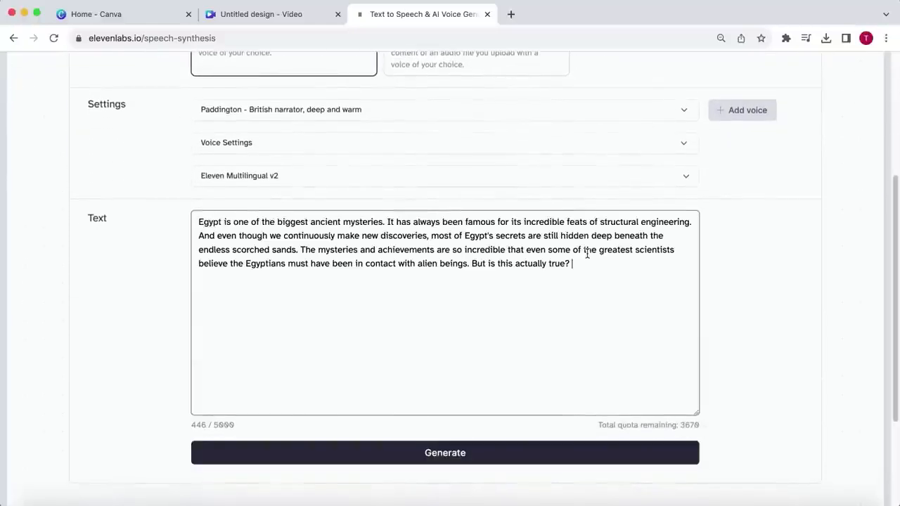
{"action": "left_click", "coordinate": [457, 459]}
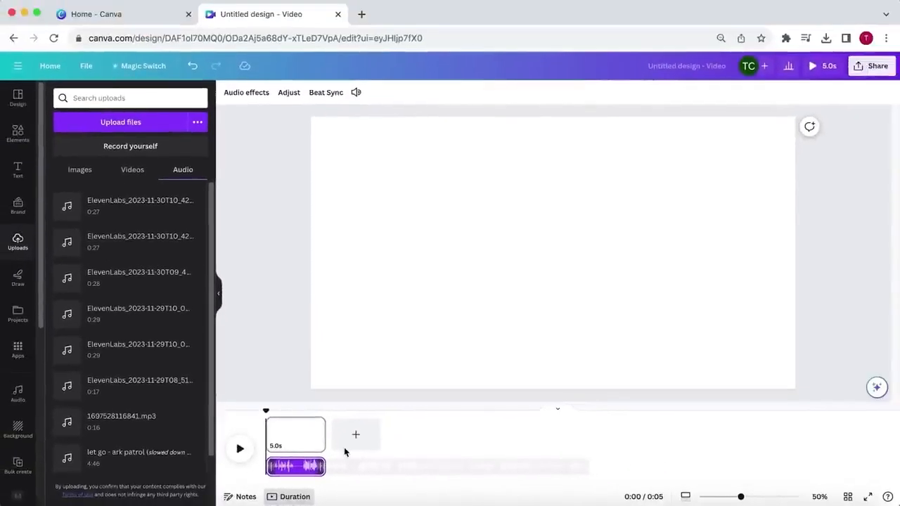
- In the Canva video design, add a second page about 18.9 s long and extend the voiceover track to about 23.9 s
{"action": "left_click", "coordinate": [351, 448]}
{"action": "left_click_drag", "start_coordinate": [392, 440], "coordinate": [560, 440]}
{"action": "left_click", "coordinate": [303, 469]}
{"action": "left_click_drag", "start_coordinate": [322, 466], "coordinate": [572, 457]}
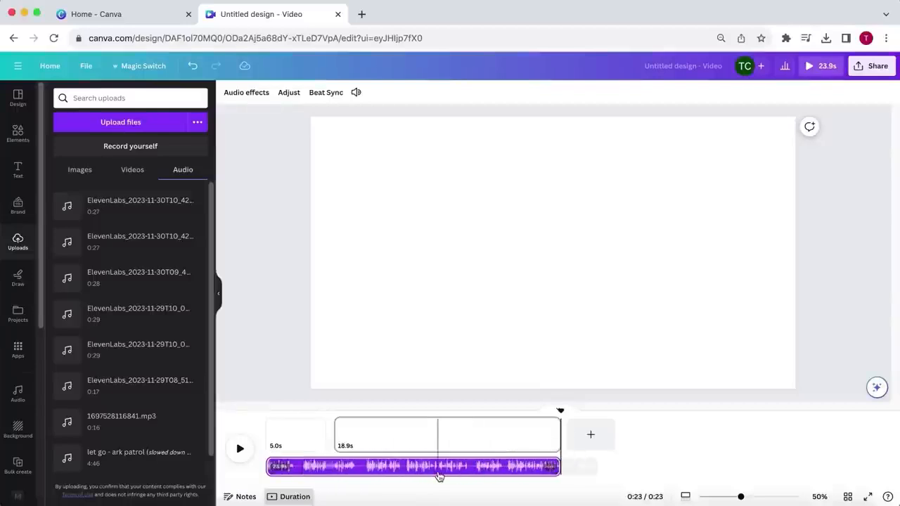
- Add another blank page and reorder the timeline so both 5.0 s pages come before the long page
{"action": "left_click", "coordinate": [591, 434]}
{"action": "left_click_drag", "start_coordinate": [696, 442], "coordinate": [398, 440]}
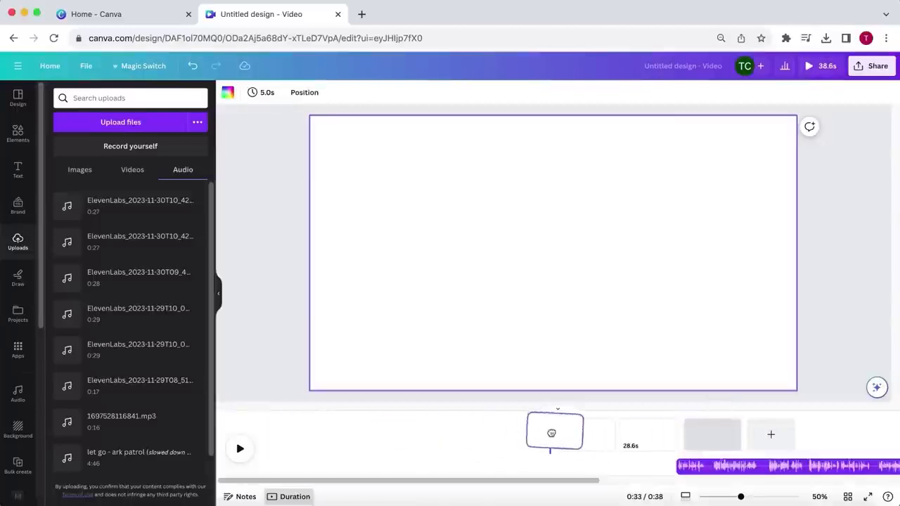
{"action": "left_click_drag", "start_coordinate": [614, 439], "coordinate": [366, 446]}
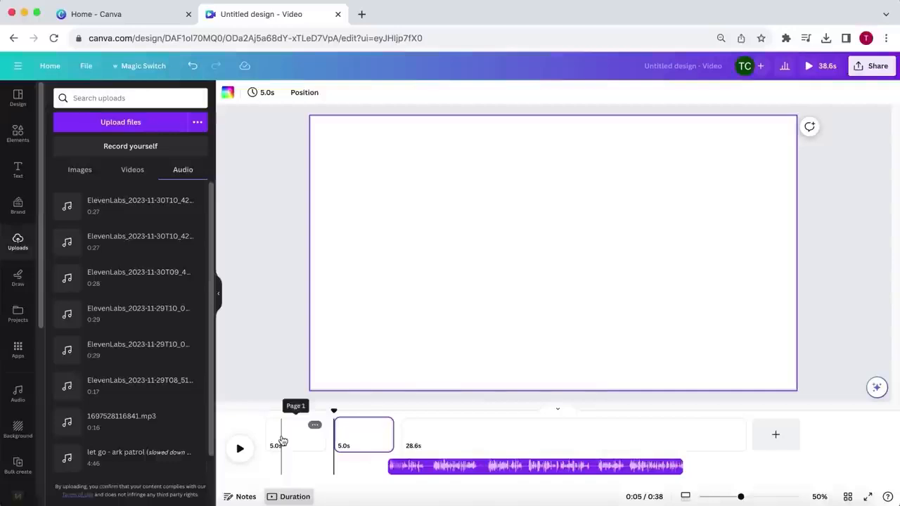
- Set the first page's background color to black and its timing to 0.5 s
{"action": "left_click", "coordinate": [225, 99]}
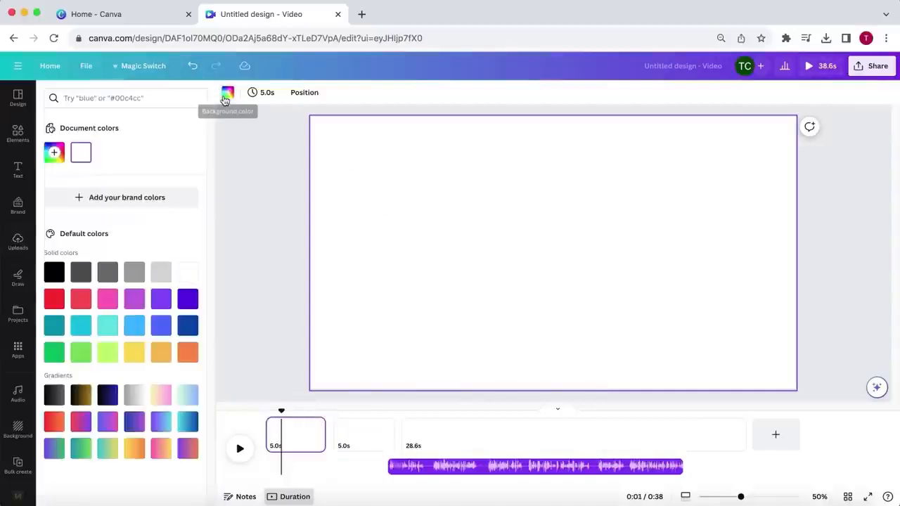
{"action": "left_click", "coordinate": [55, 272]}
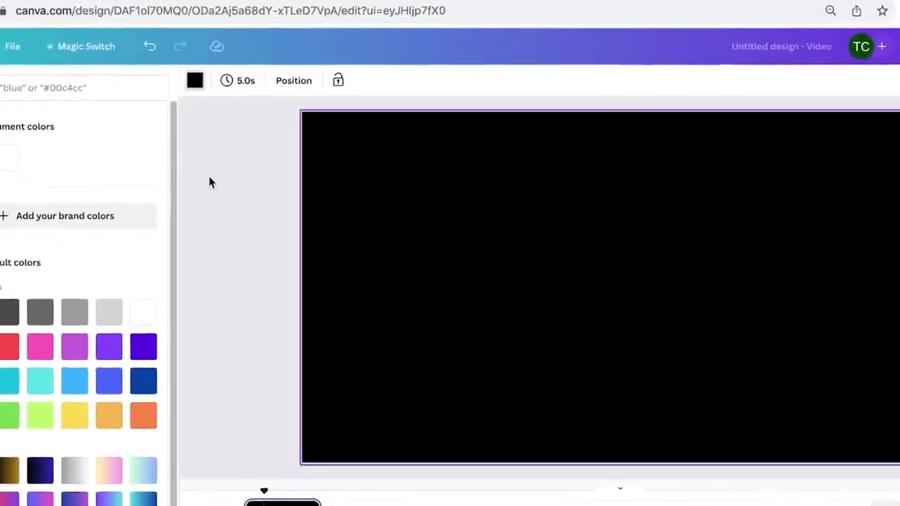
{"action": "left_click", "coordinate": [213, 70]}
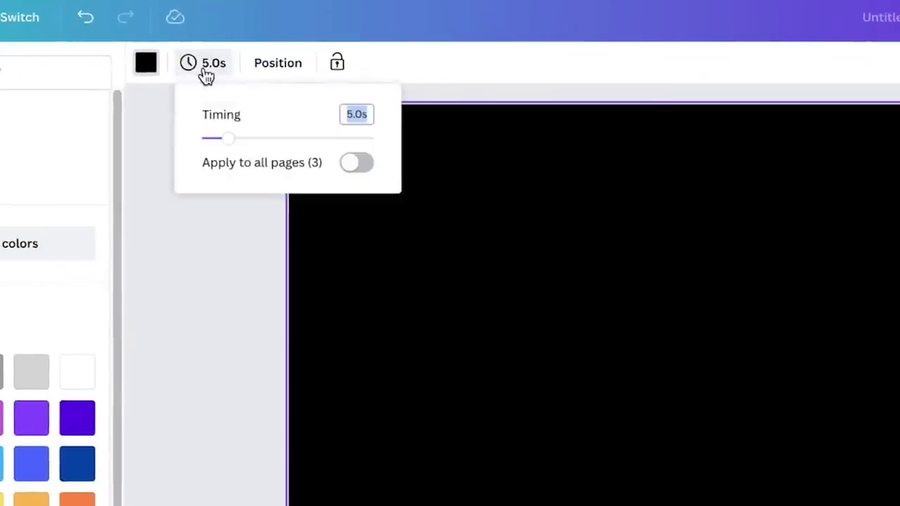
{"action": "type", "text": "0.5"}
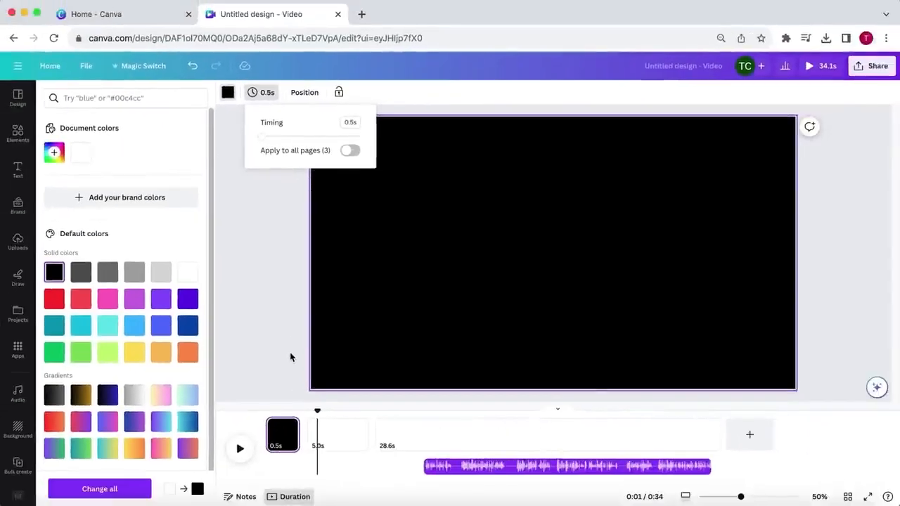
{"action": "left_click", "coordinate": [292, 360]}
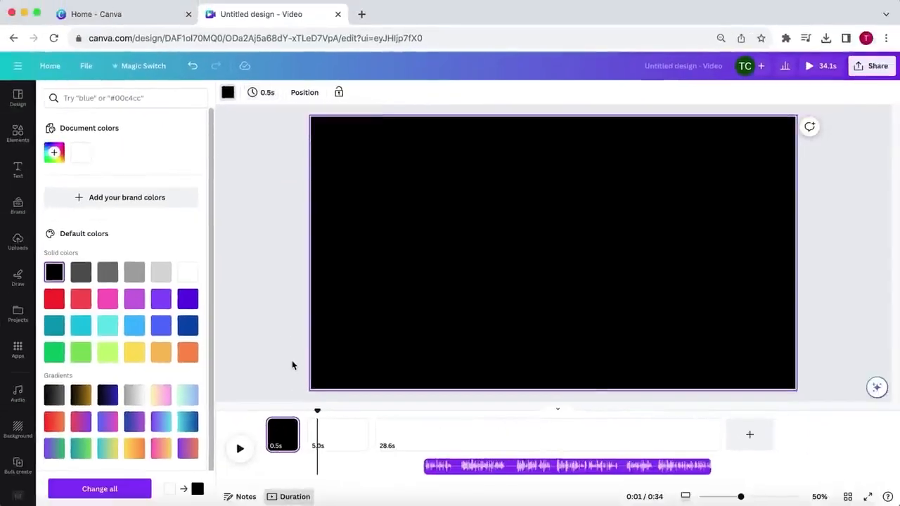
- On the second page, search the elements for "pyramid" photos and insert the one with the Sphinx before the pyramid
{"action": "left_click", "coordinate": [328, 441]}
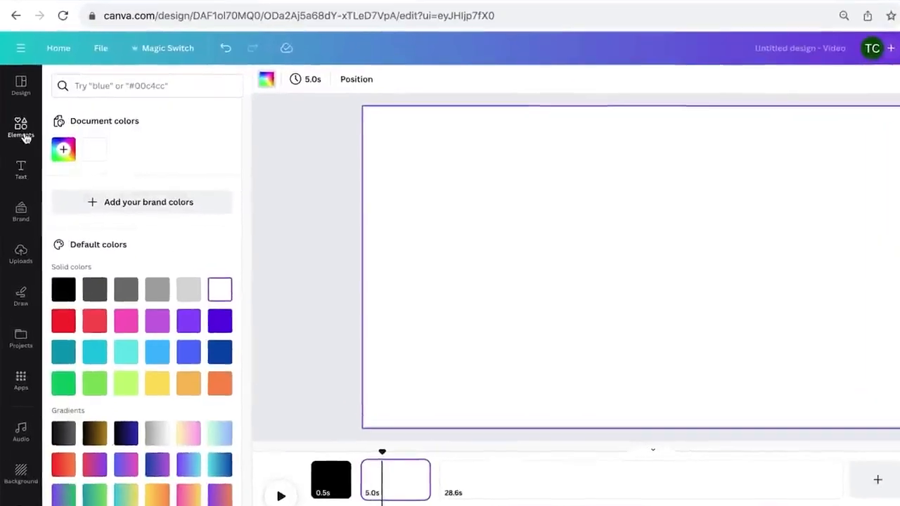
{"action": "left_click", "coordinate": [24, 132]}
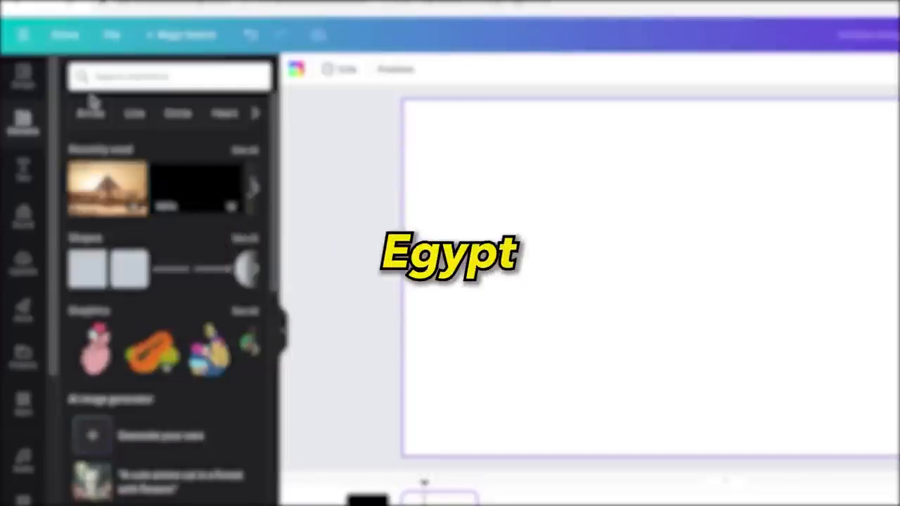
{"action": "left_click", "coordinate": [101, 77]}
{"action": "type", "text": "pyra"}
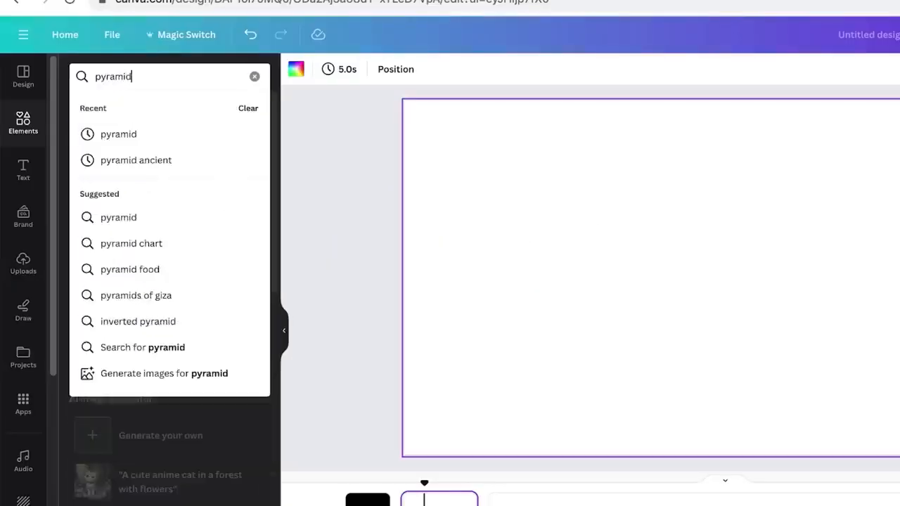
{"action": "key", "text": "Return"}
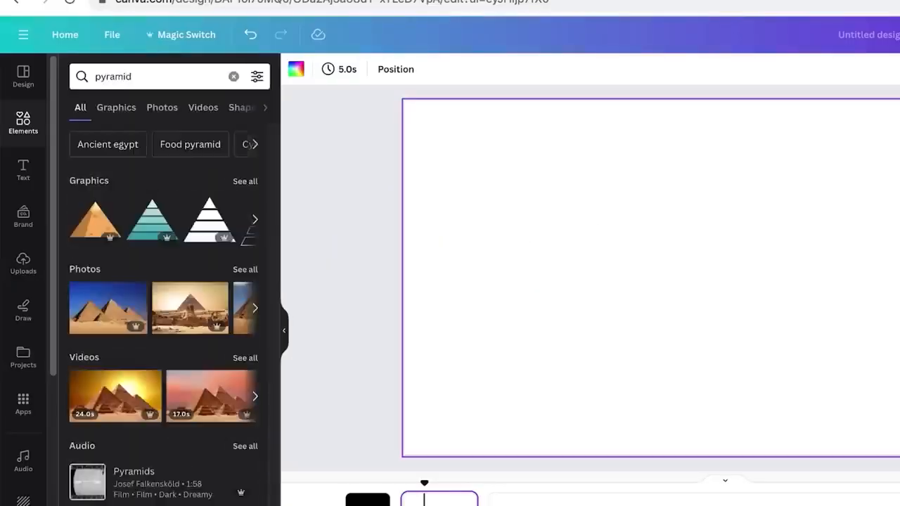
{"action": "left_click", "coordinate": [161, 107]}
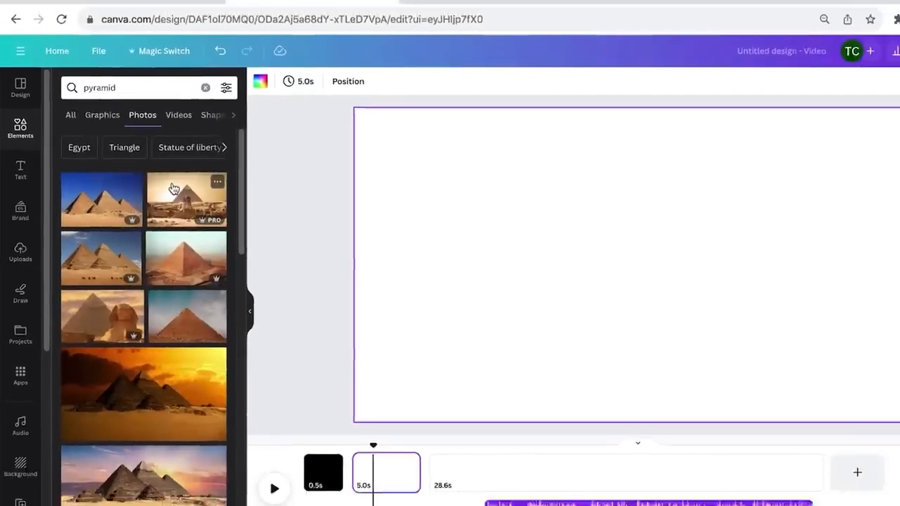
{"action": "left_click", "coordinate": [173, 189]}
- Position and enlarge the pyramid photo to fill the page, and set the page's timing to 1.0 s
{"action": "left_click_drag", "start_coordinate": [544, 254], "coordinate": [463, 219]}
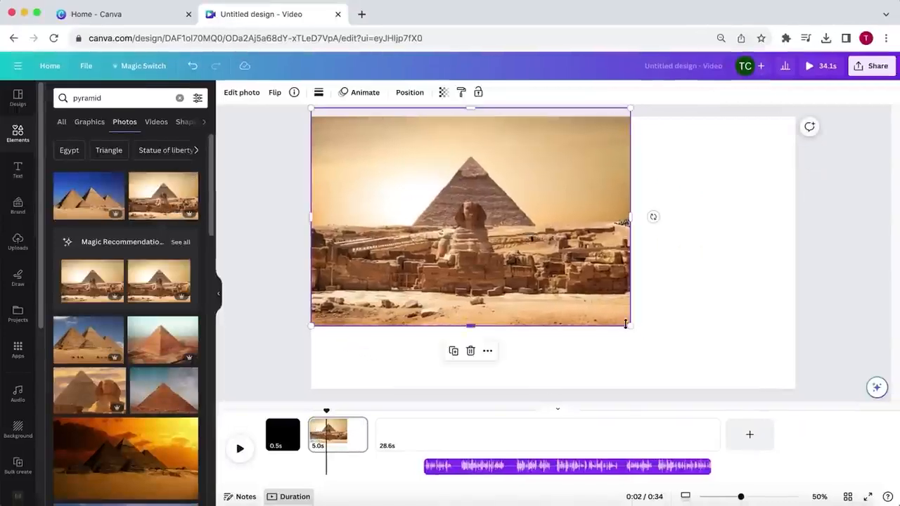
{"action": "left_click_drag", "start_coordinate": [625, 324], "coordinate": [814, 415]}
{"action": "left_click", "coordinate": [341, 436]}
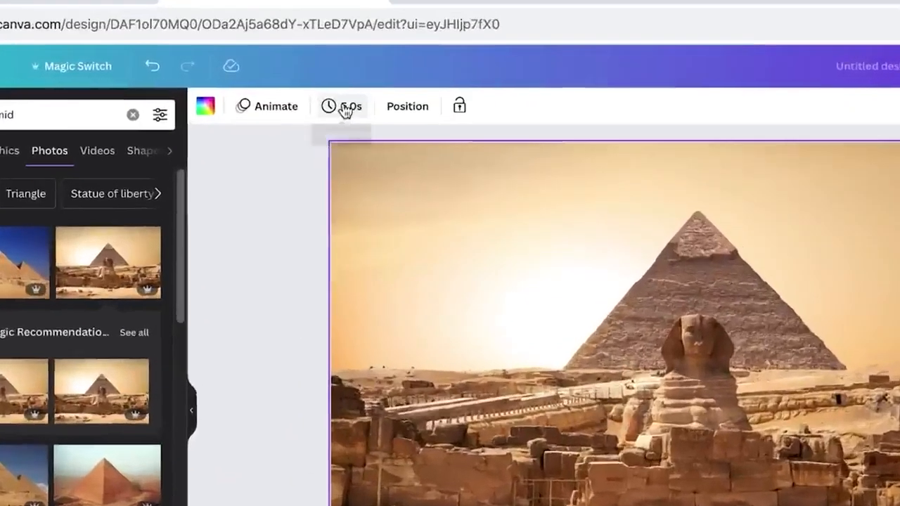
{"action": "left_click", "coordinate": [320, 94]}
{"action": "type", "text": "1"}
{"action": "key", "text": "Return"}
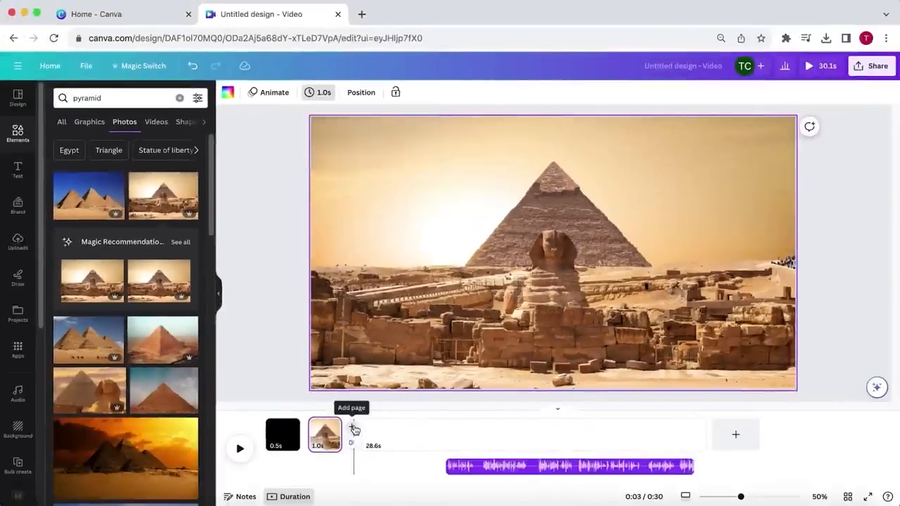
- Add a new page after the pyramid page and search the elements for "egypt" videos
{"action": "left_click", "coordinate": [353, 429]}
{"action": "double_click", "coordinate": [87, 98]}
{"action": "type", "text": "egypt"}
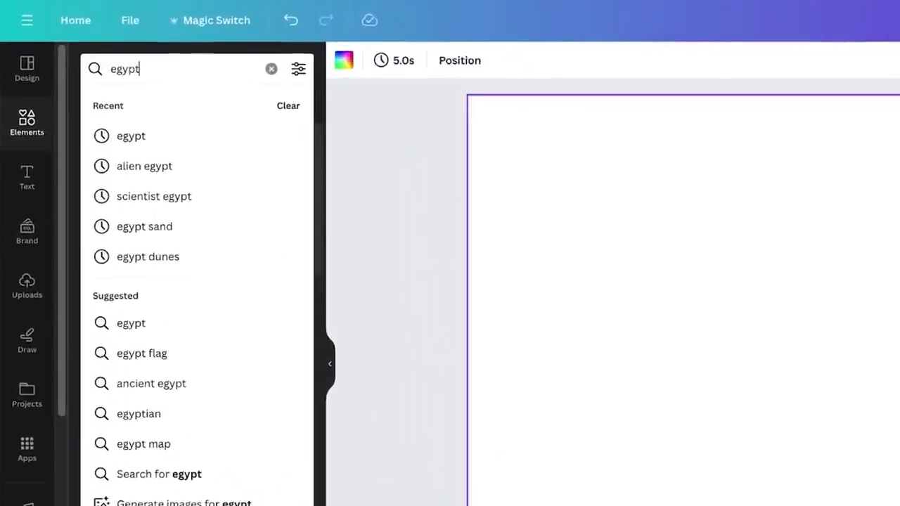
{"action": "key", "text": "Return"}
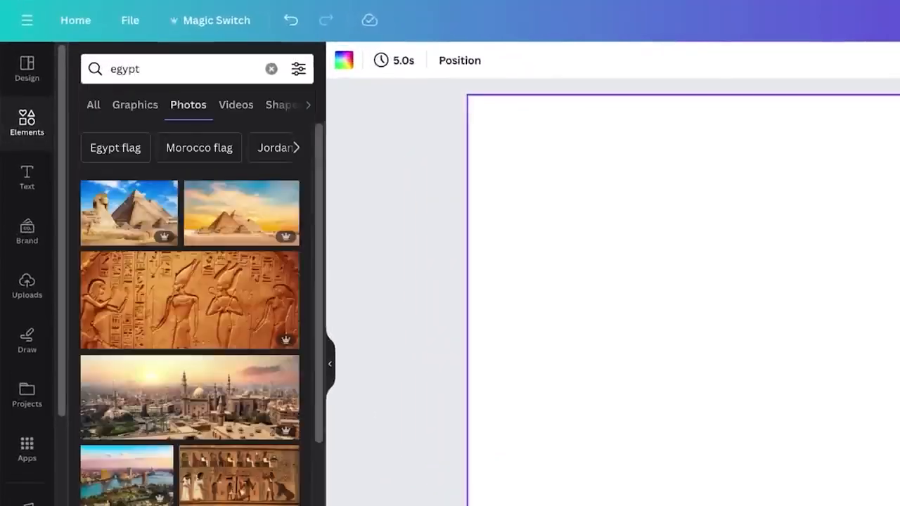
{"action": "left_click", "coordinate": [233, 113]}
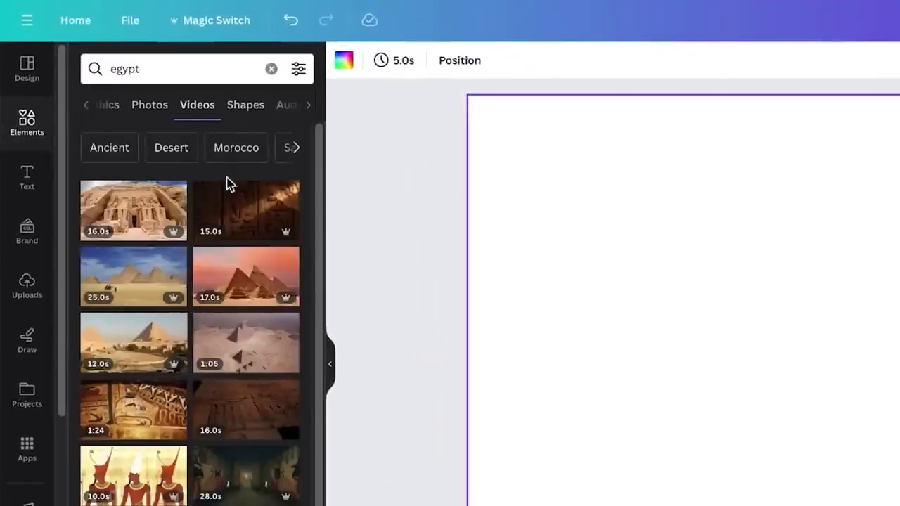
- Insert the 15.0 s video of the dark hieroglyph wall and scale it to fill the page
{"action": "left_click", "coordinate": [228, 225]}
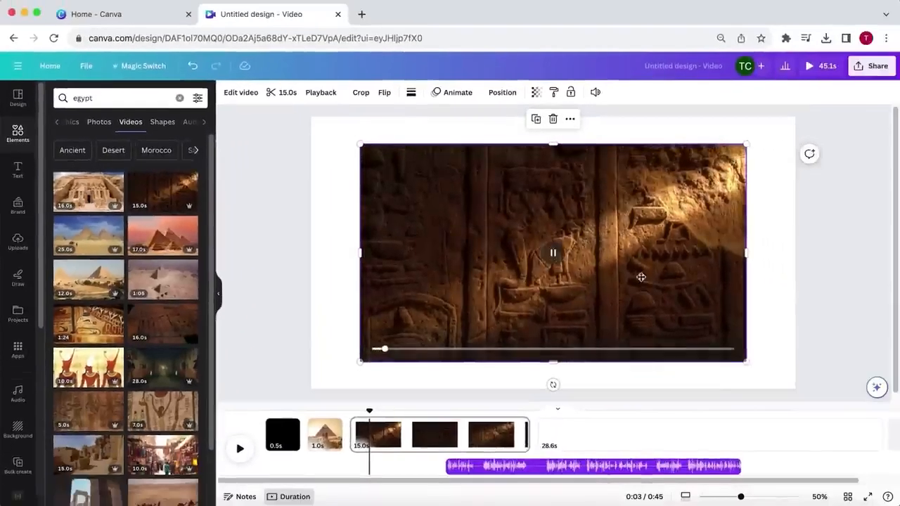
{"action": "left_click", "coordinate": [598, 250]}
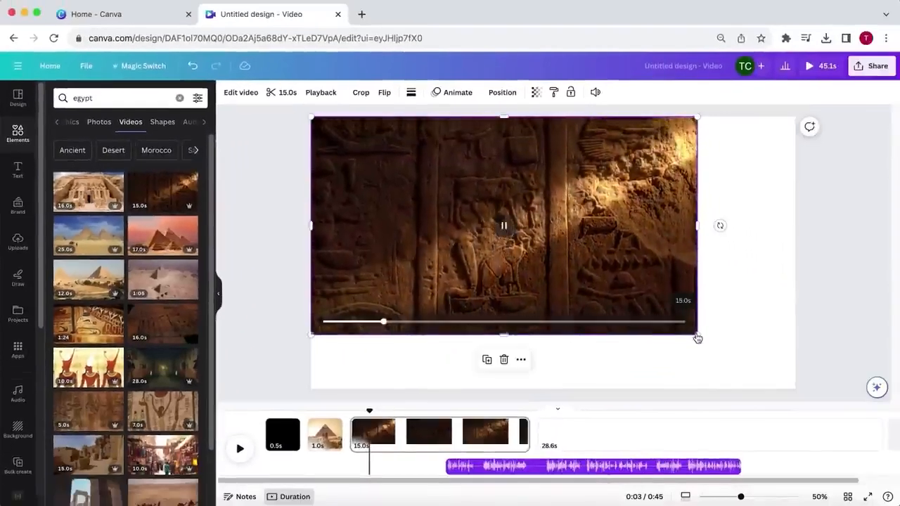
{"action": "left_click_drag", "start_coordinate": [695, 335], "coordinate": [782, 422]}
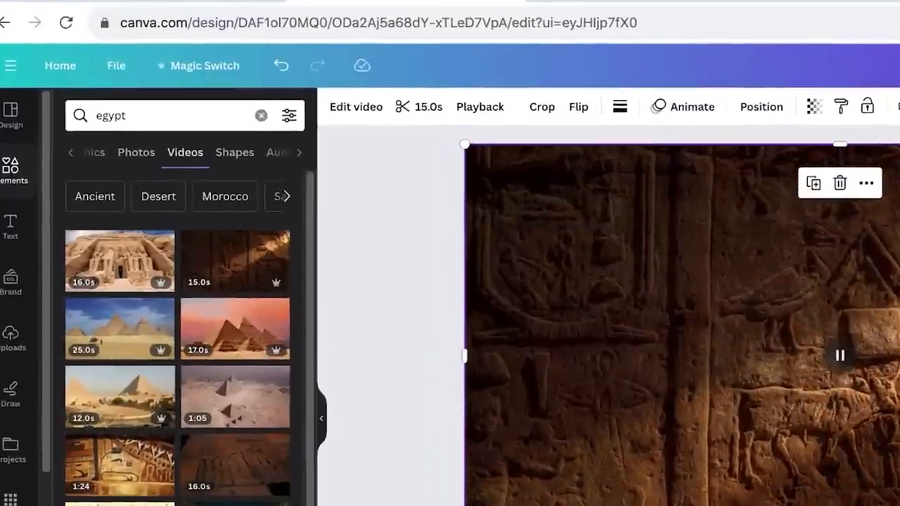
- Set the hieroglyph video's playback speed to 2 and trim the clip to 1 s
{"action": "left_click", "coordinate": [484, 110]}
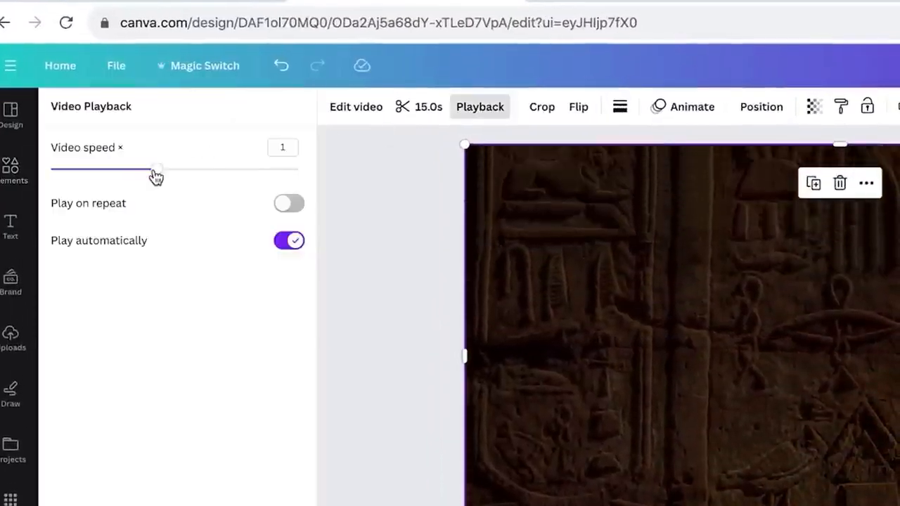
{"action": "left_click_drag", "start_coordinate": [154, 171], "coordinate": [315, 182]}
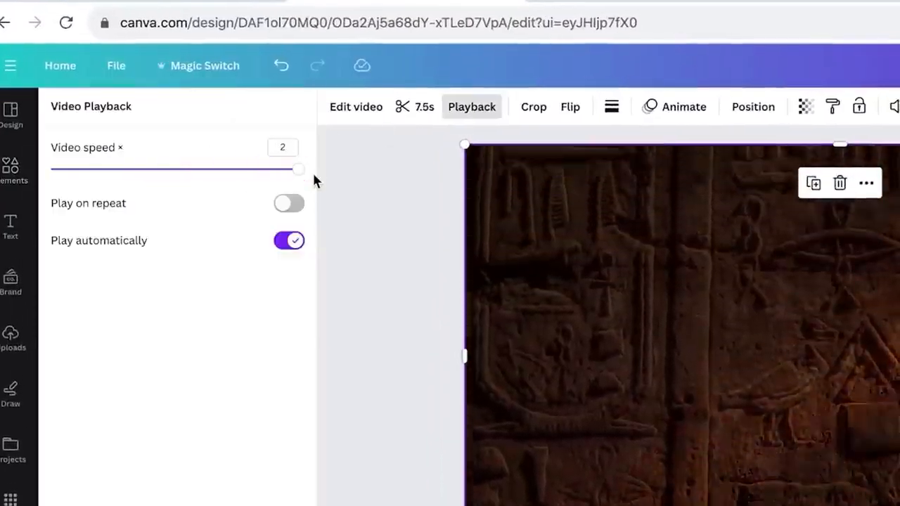
{"action": "left_click", "coordinate": [414, 107]}
{"action": "left_click_drag", "start_coordinate": [372, 107], "coordinate": [321, 115]}
{"action": "type", "text": "1s"}
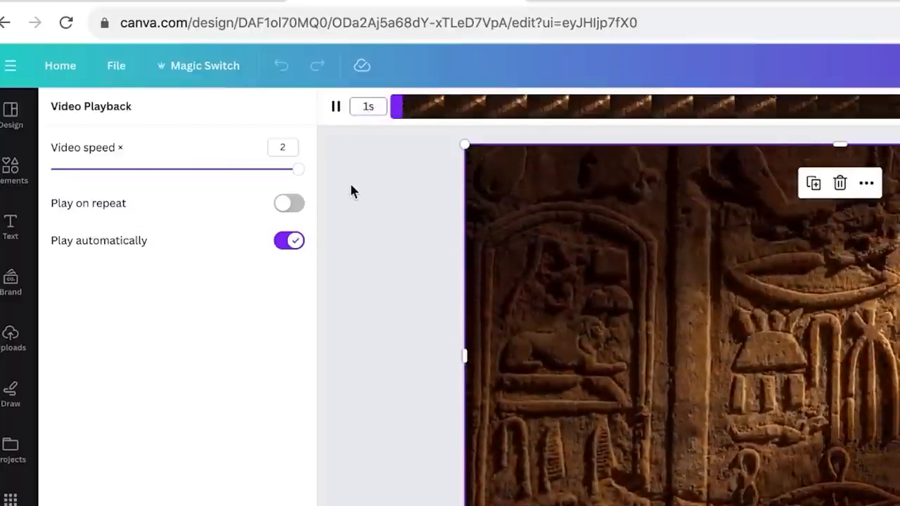
{"action": "key", "text": "Return"}
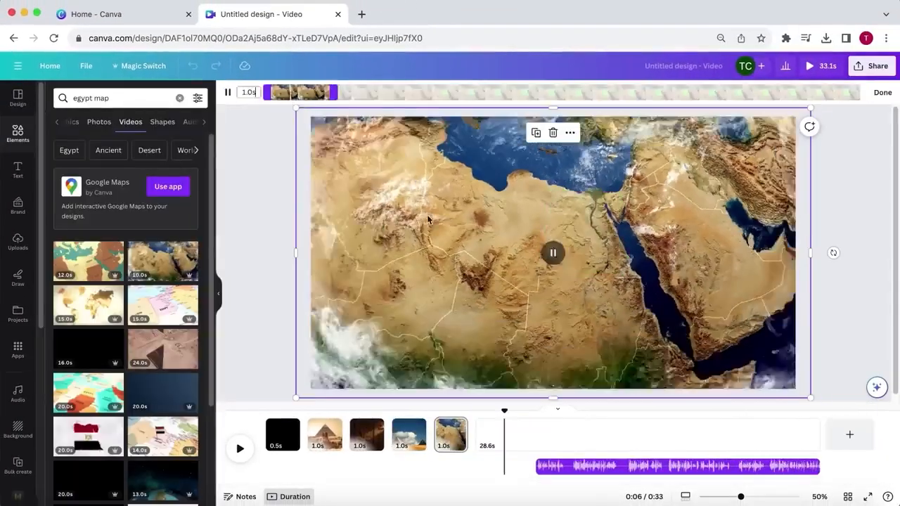
- Play the timeline to preview the video
{"action": "left_click", "coordinate": [240, 448]}
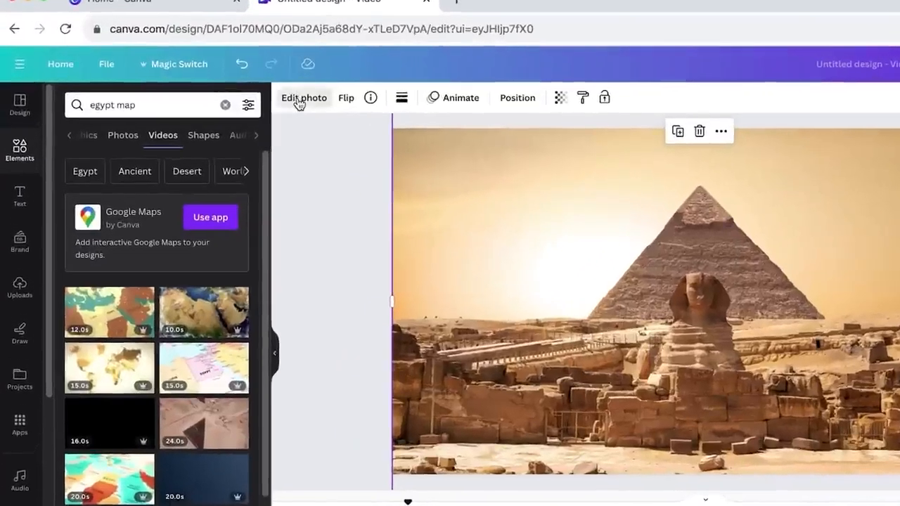
- Remove the background from the pyramid photo and open the Elements library
{"action": "left_click", "coordinate": [237, 96]}
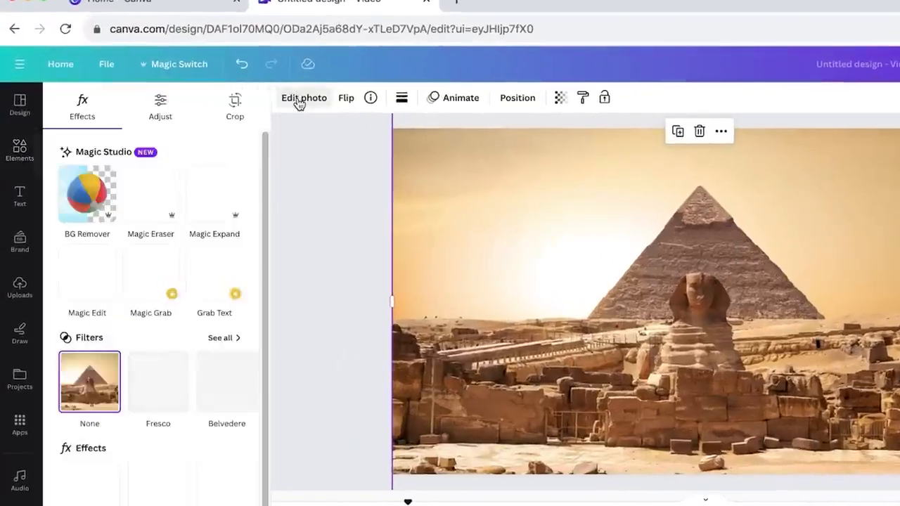
{"action": "left_click", "coordinate": [91, 197]}
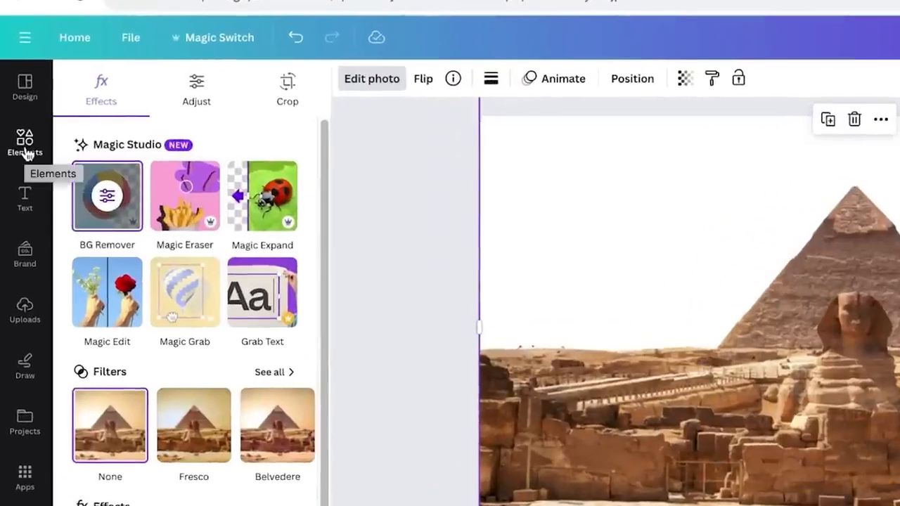
{"action": "left_click", "coordinate": [26, 154]}
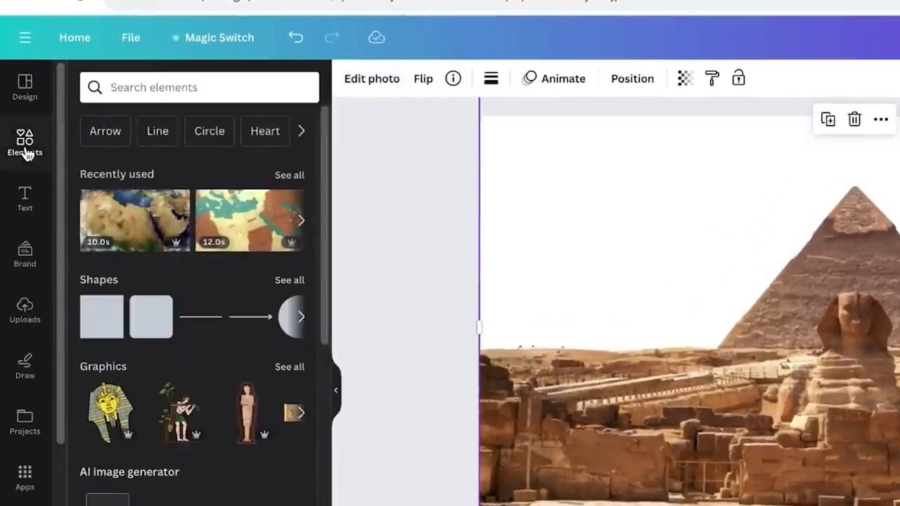
- Search the video elements for sunset, insert the 15.0 s red sky clip with the yellow sun, and scale it to fill the page
{"action": "left_click", "coordinate": [166, 88]}
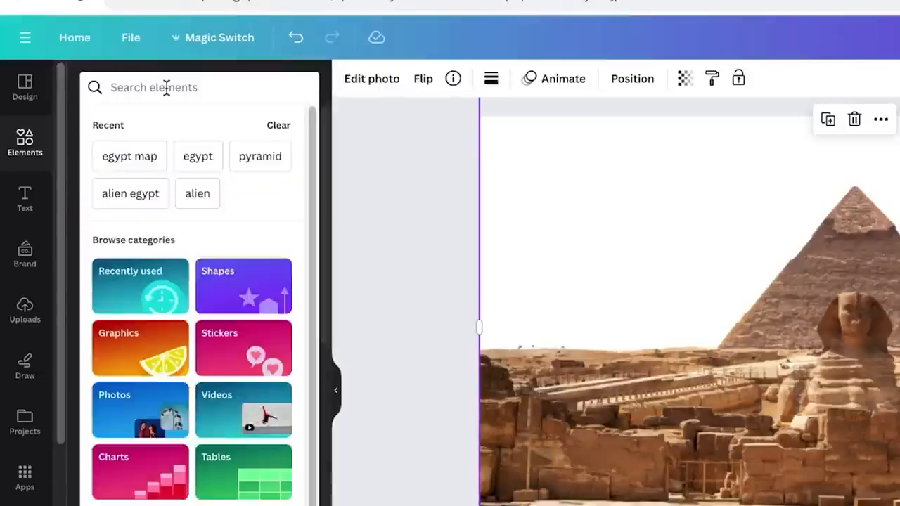
{"action": "type", "text": "sunset"}
{"action": "key", "text": "Return"}
{"action": "left_click", "coordinate": [238, 124]}
{"action": "left_click", "coordinate": [134, 233]}
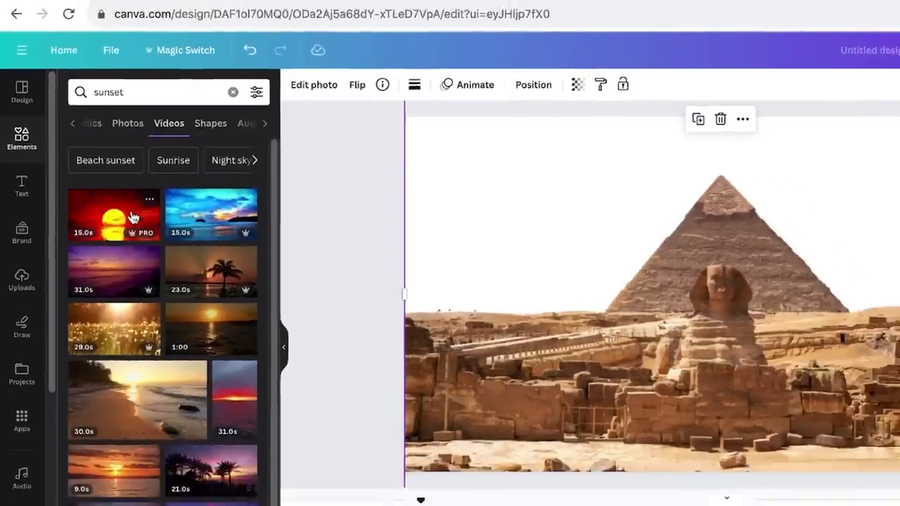
{"action": "left_click_drag", "start_coordinate": [620, 285], "coordinate": [603, 273]}
{"action": "left_click_drag", "start_coordinate": [697, 356], "coordinate": [795, 391]}
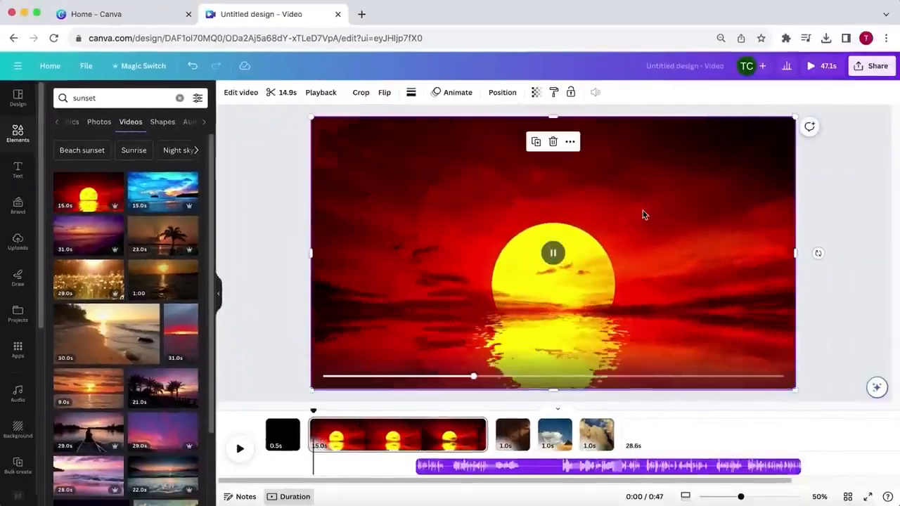
- Send the sunset video behind the pyramid cutout and shift it slightly upward on the page
{"action": "left_click", "coordinate": [503, 93]}
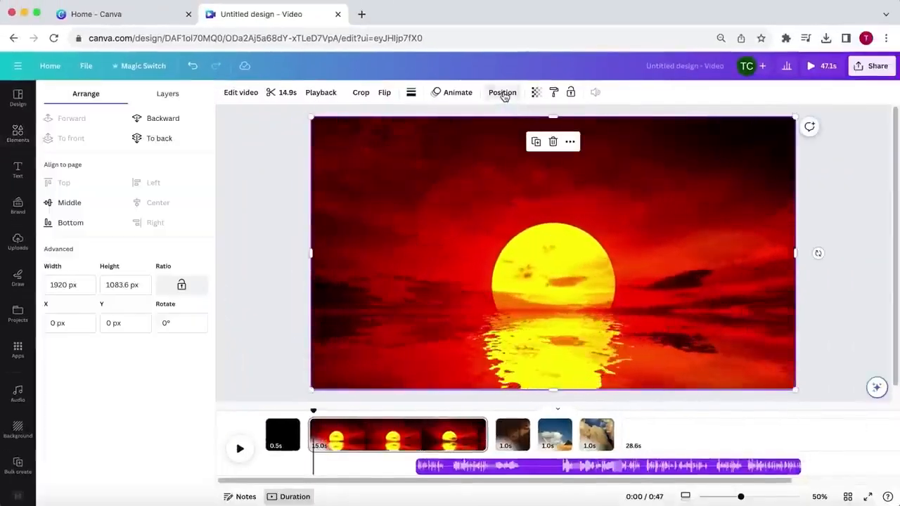
{"action": "left_click", "coordinate": [176, 120]}
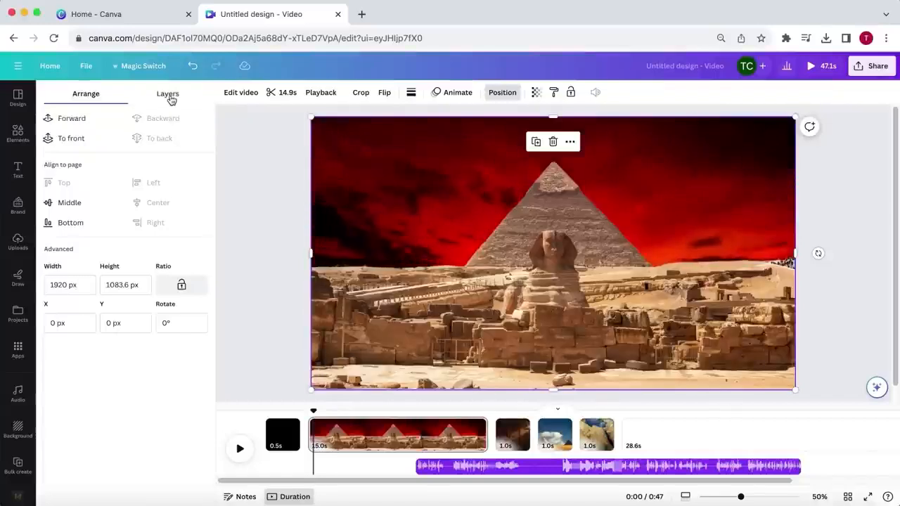
{"action": "left_click", "coordinate": [169, 95]}
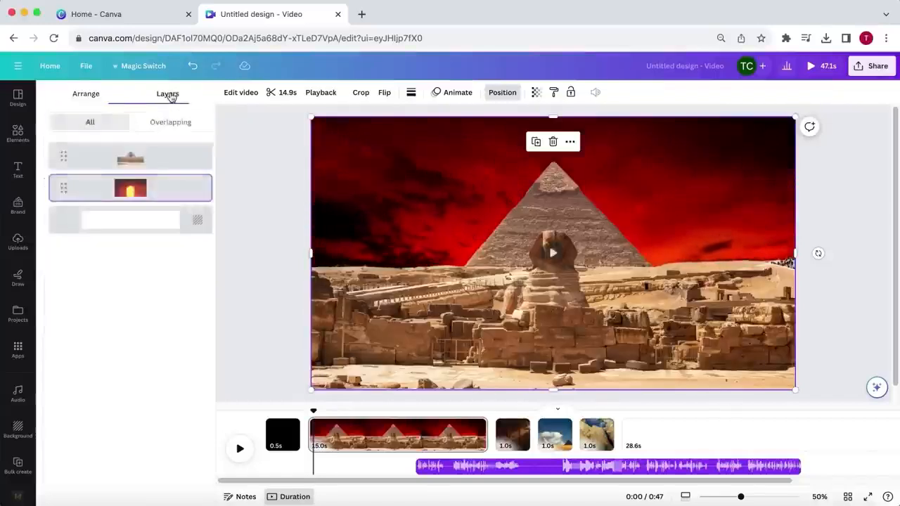
{"action": "left_click", "coordinate": [156, 162]}
{"action": "left_click", "coordinate": [155, 189]}
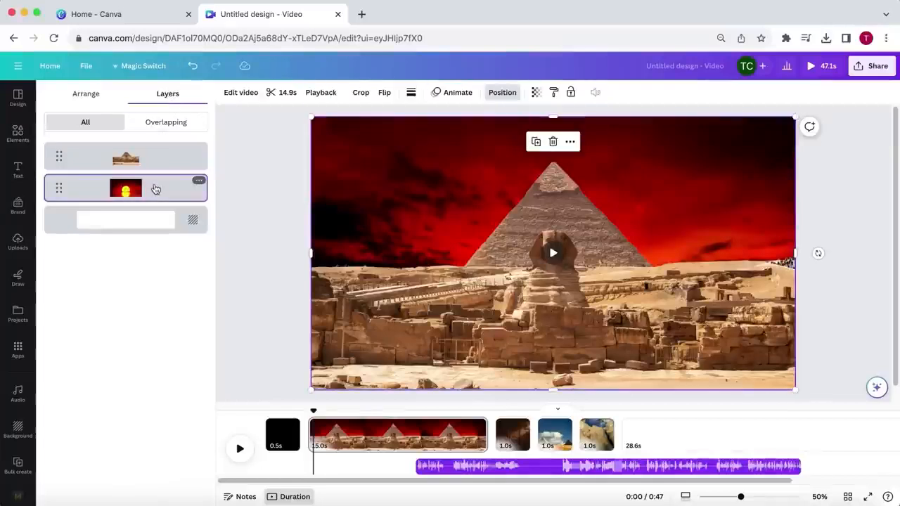
{"action": "left_click_drag", "start_coordinate": [378, 209], "coordinate": [471, 199]}
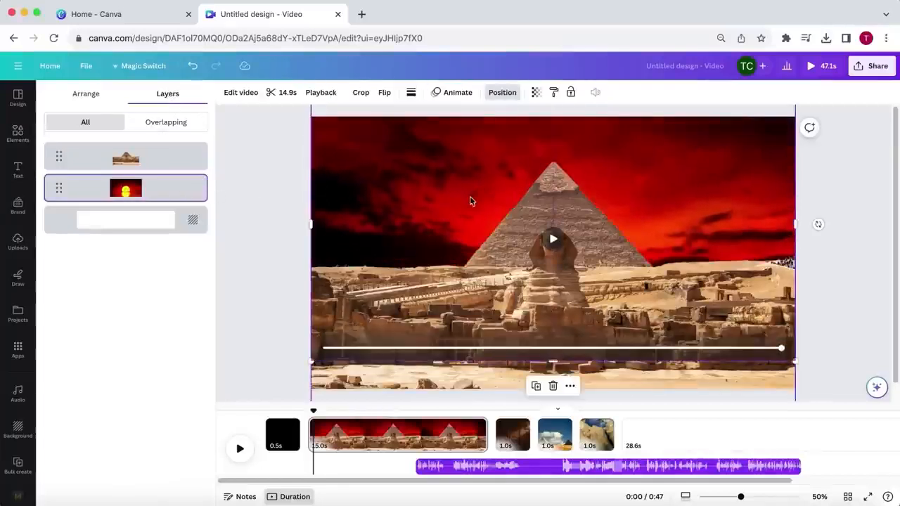
- Set the sunset video's playback speed to 2 and trim the clip to 1.0 s
{"action": "left_click", "coordinate": [316, 95]}
{"action": "left_click_drag", "start_coordinate": [116, 141], "coordinate": [253, 135]}
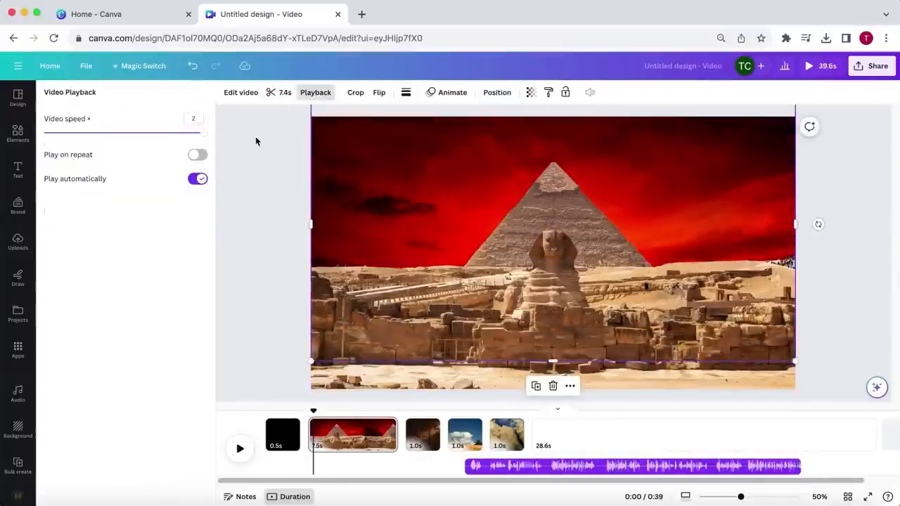
{"action": "left_click", "coordinate": [281, 93]}
{"action": "left_click", "coordinate": [883, 93]}
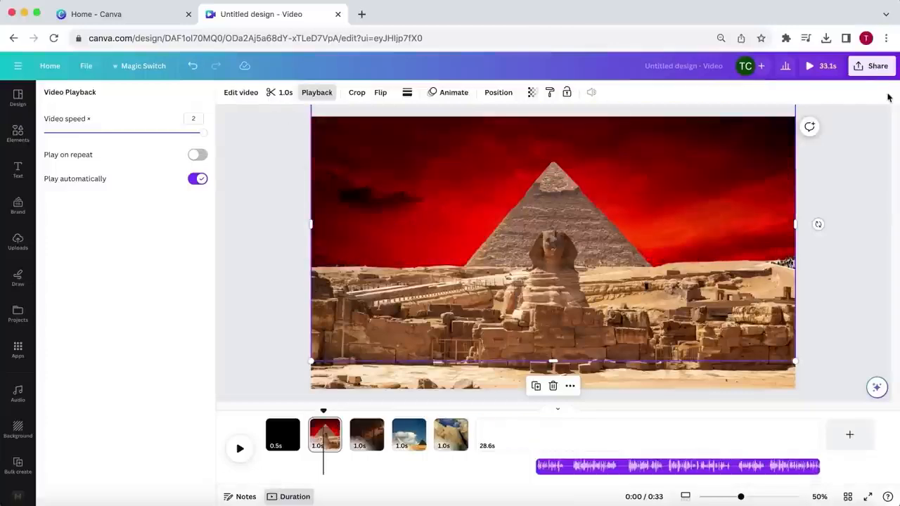
{"action": "left_click", "coordinate": [848, 234]}
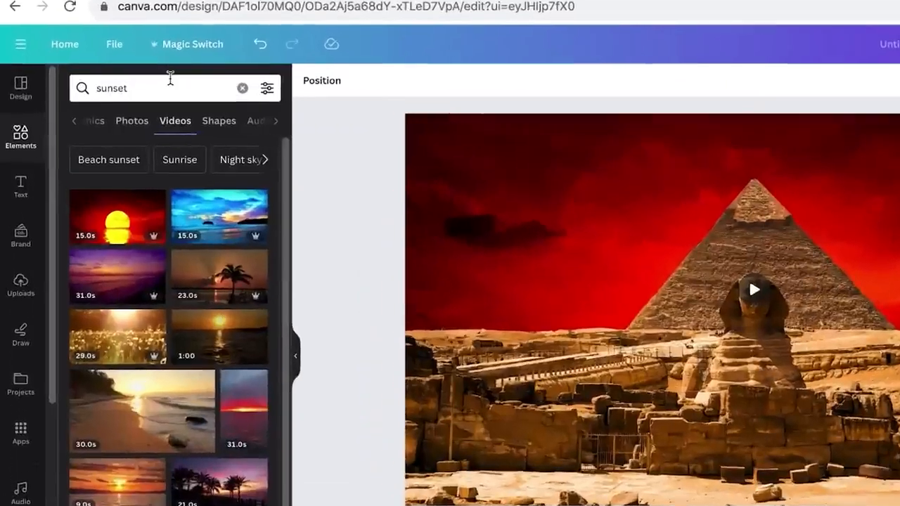
- Search for camera overlay, insert a pale yellow scratched-film video lasting 15.0 s, and scale it to fill the page
{"action": "double_click", "coordinate": [128, 95]}
{"action": "type", "text": "camera overlay"}
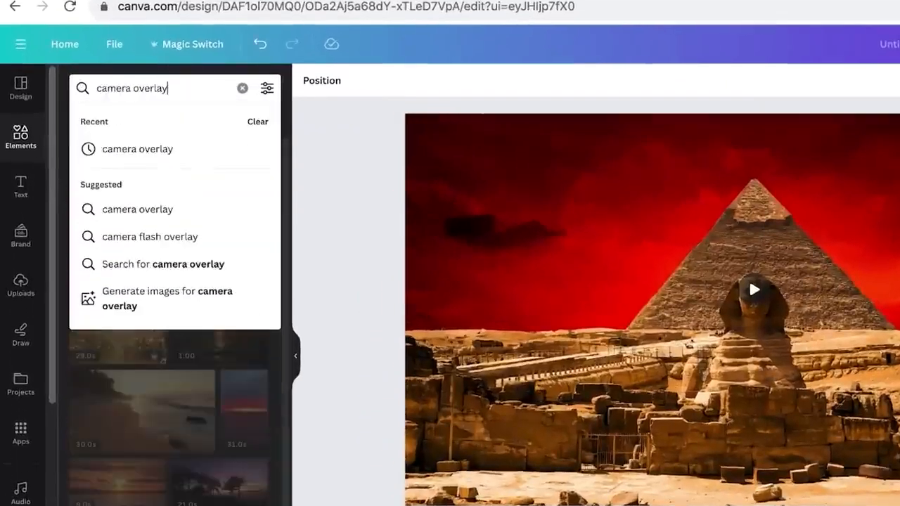
{"action": "key", "text": "Return"}
{"action": "left_click", "coordinate": [121, 270]}
{"action": "left_click_drag", "start_coordinate": [423, 244], "coordinate": [372, 219]}
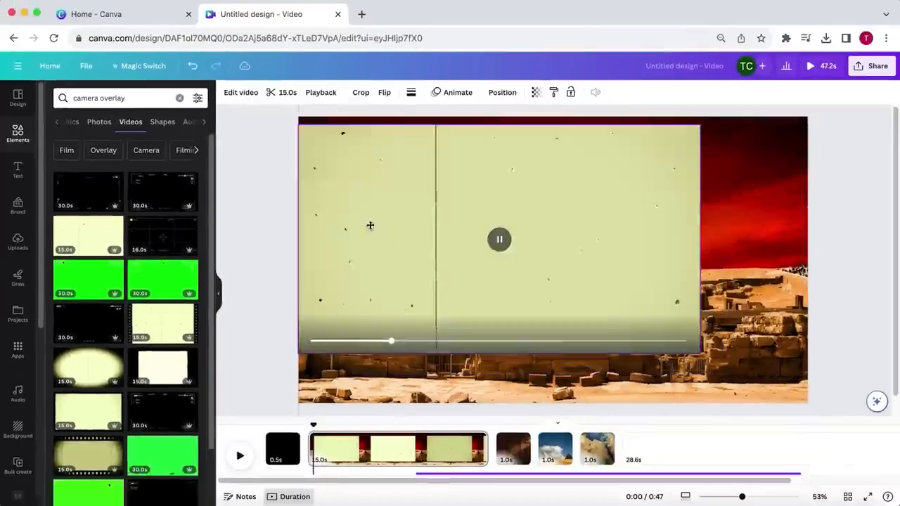
{"action": "left_click_drag", "start_coordinate": [701, 345], "coordinate": [794, 427]}
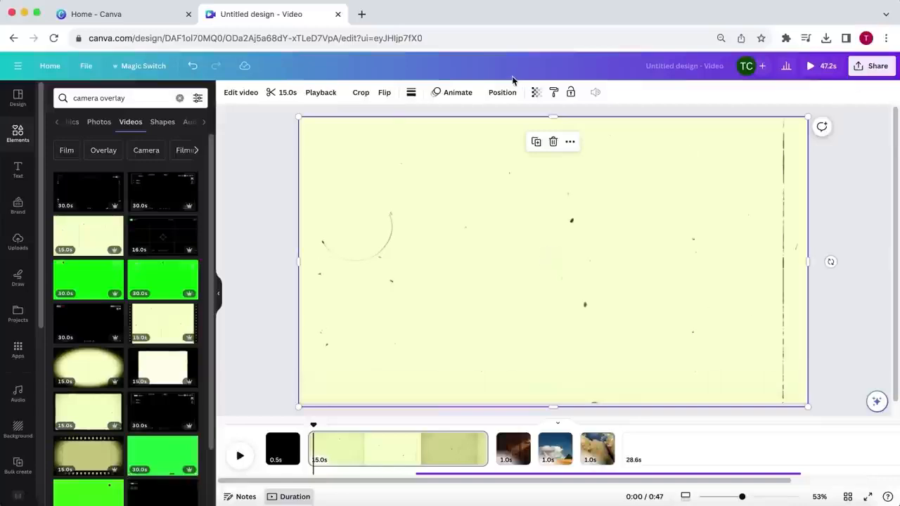
- Set the film overlay's transparency to 20 and trim the overlay clip to 1.0 s
{"action": "left_click", "coordinate": [536, 92]}
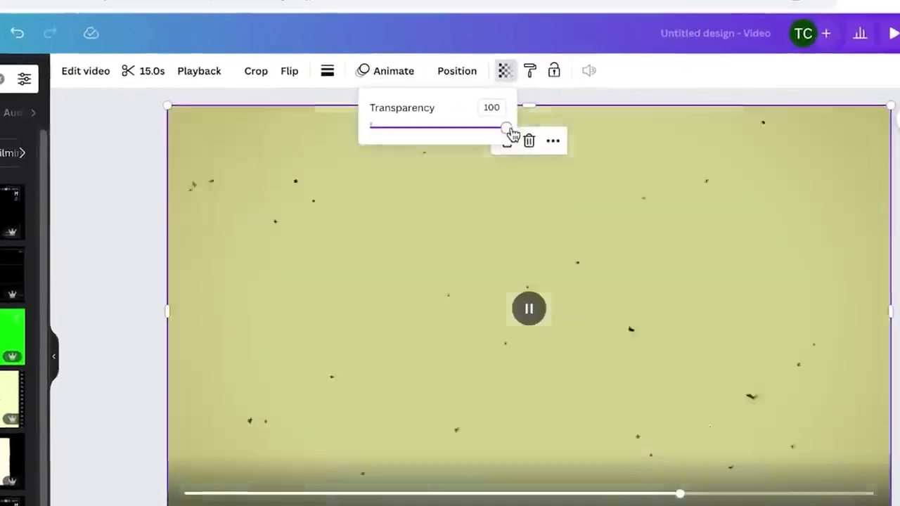
{"action": "left_click_drag", "start_coordinate": [511, 134], "coordinate": [394, 130]}
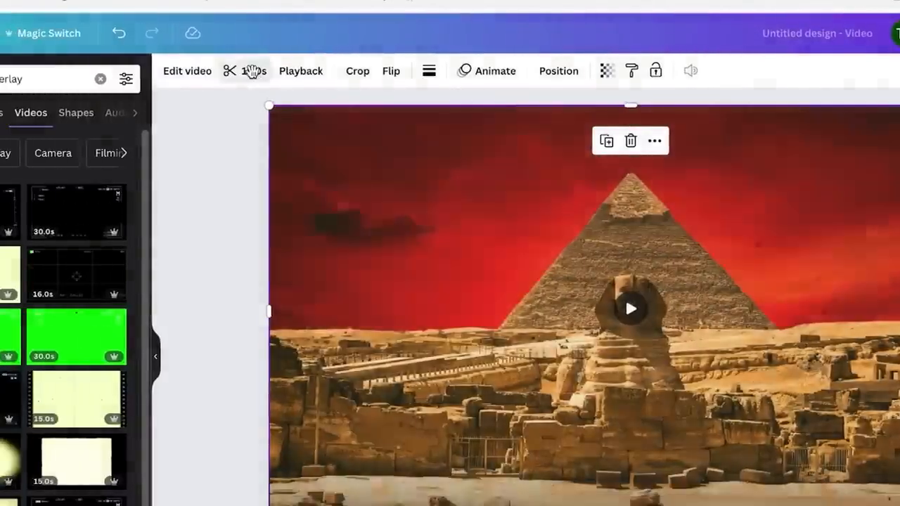
{"action": "left_click", "coordinate": [152, 71]}
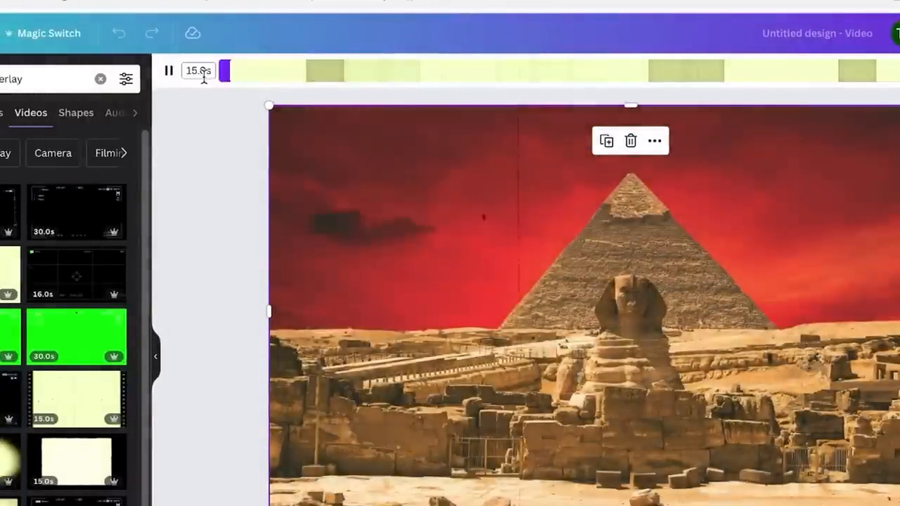
{"action": "type", "text": "1"}
{"action": "key", "text": "Return"}
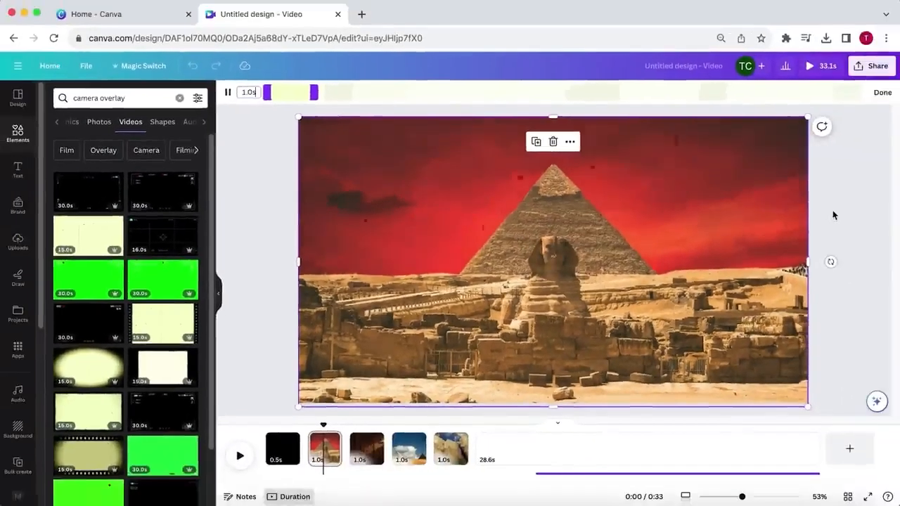
{"action": "left_click", "coordinate": [834, 215]}
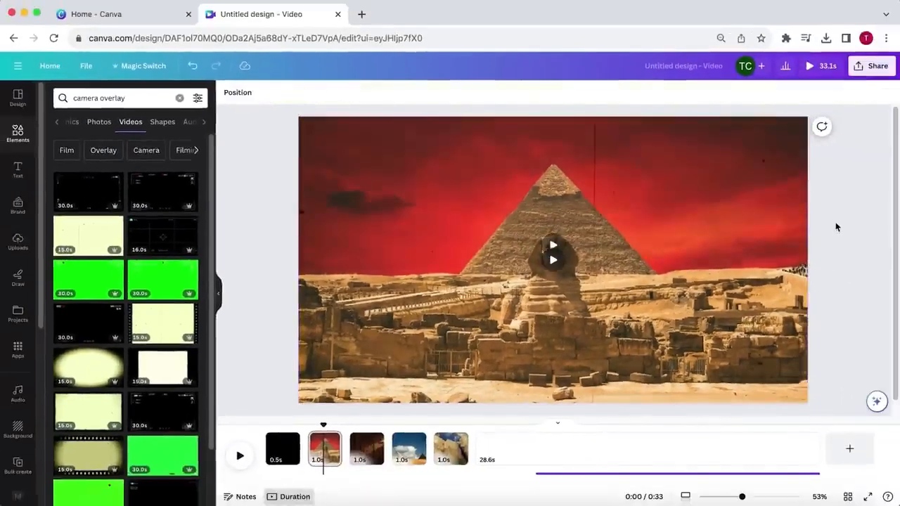
- Preview the opening pages, return the playhead to the start, and play the video again
{"action": "left_click", "coordinate": [530, 289]}
{"action": "key", "text": "space"}
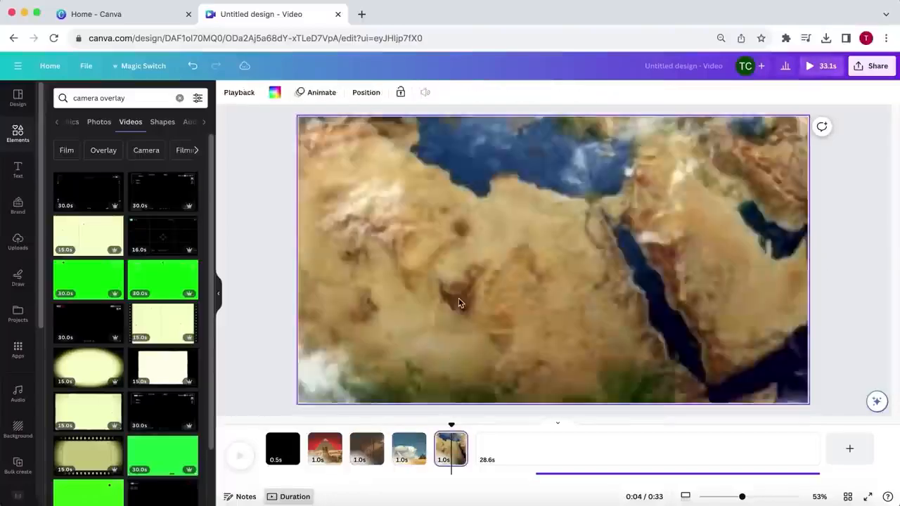
{"action": "left_click", "coordinate": [460, 303]}
{"action": "left_click_drag", "start_coordinate": [451, 426], "coordinate": [266, 429]}
{"action": "left_click", "coordinate": [240, 455]}
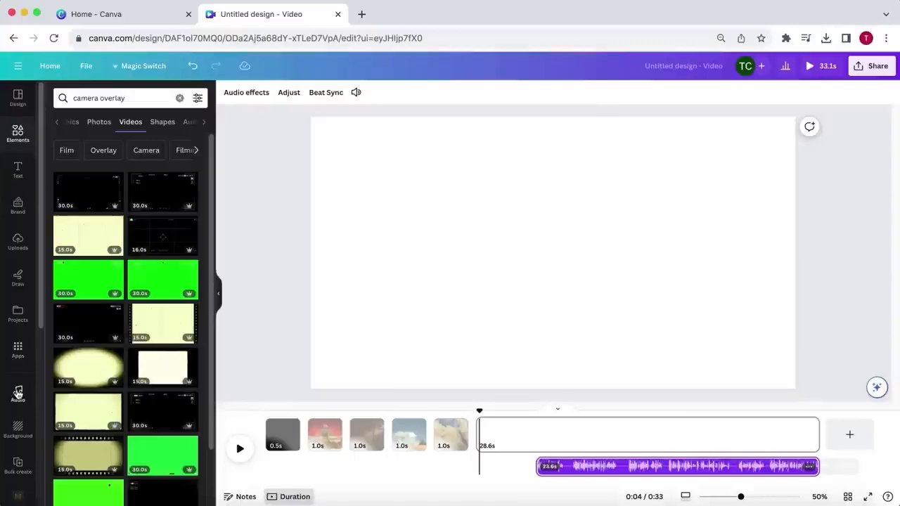
- Search the audio library for boom and add the Lifi (Dark boom) sound effect to the timeline
{"action": "left_click", "coordinate": [18, 394]}
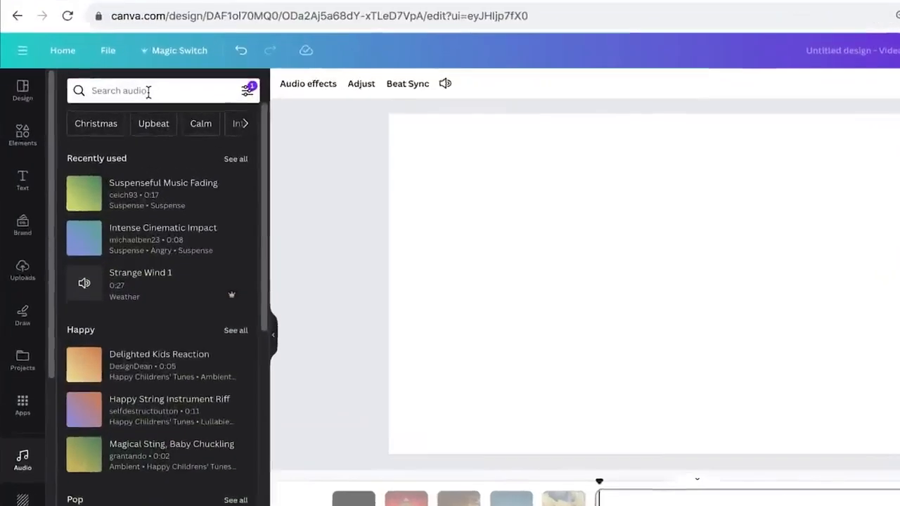
{"action": "left_click", "coordinate": [118, 97]}
{"action": "type", "text": "boom"}
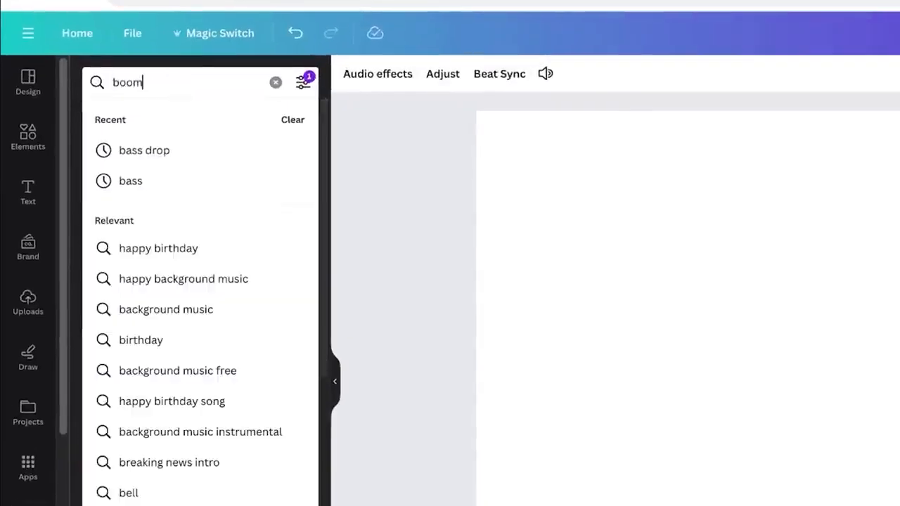
{"action": "key", "text": "Return"}
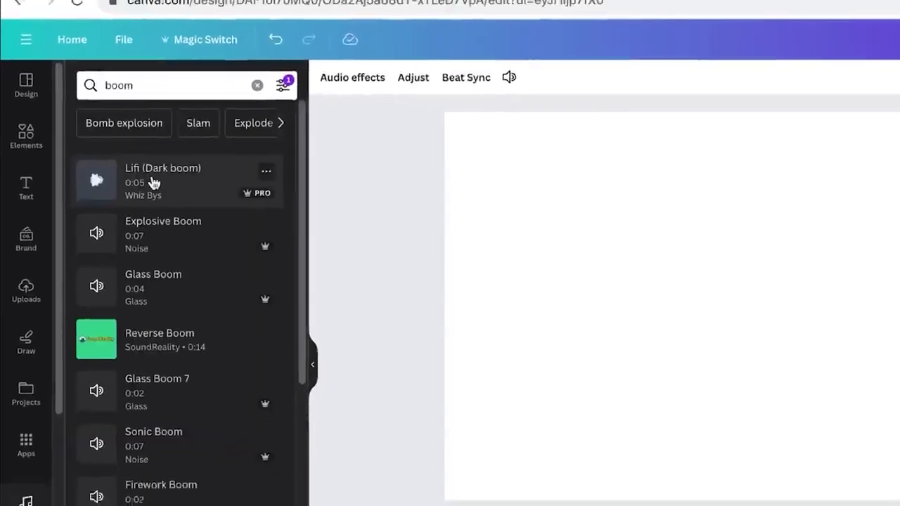
{"action": "left_click", "coordinate": [160, 181]}
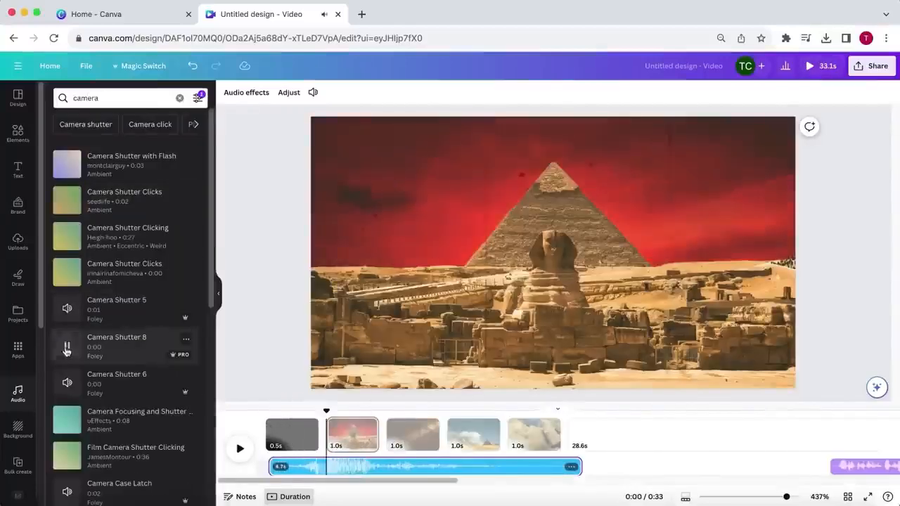
- Add a camera sound effect at the start of the red-sky pyramid page and paste a copy at the next cut
{"action": "scroll", "coordinate": [71, 380], "scroll_direction": "down", "scroll_amount": 3}
{"action": "left_click", "coordinate": [67, 166]}
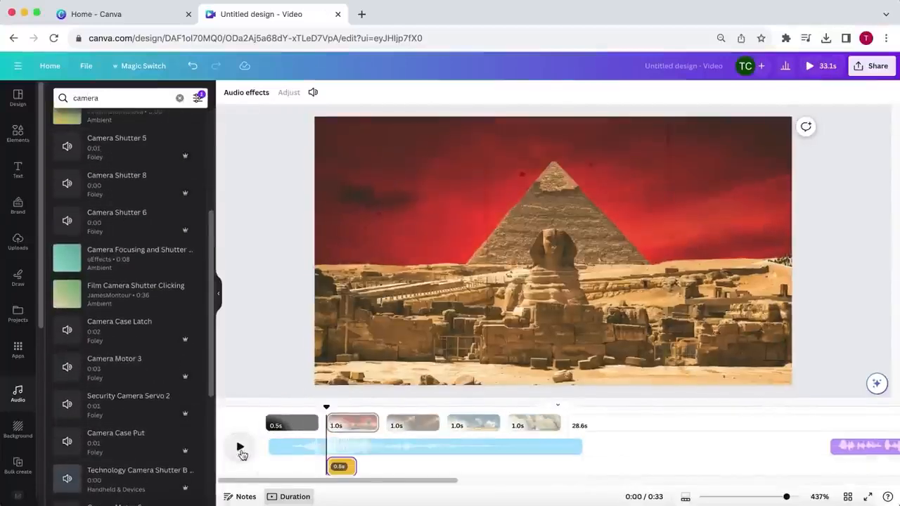
{"action": "left_click_drag", "start_coordinate": [342, 467], "coordinate": [325, 468]}
{"action": "left_click_drag", "start_coordinate": [357, 410], "coordinate": [377, 412]}
{"action": "key", "text": "super+c"}
{"action": "key", "text": "super+v"}
- Set the volume of the camera sound effect on the red-sky pyramid page to 80
{"action": "left_click", "coordinate": [339, 468]}
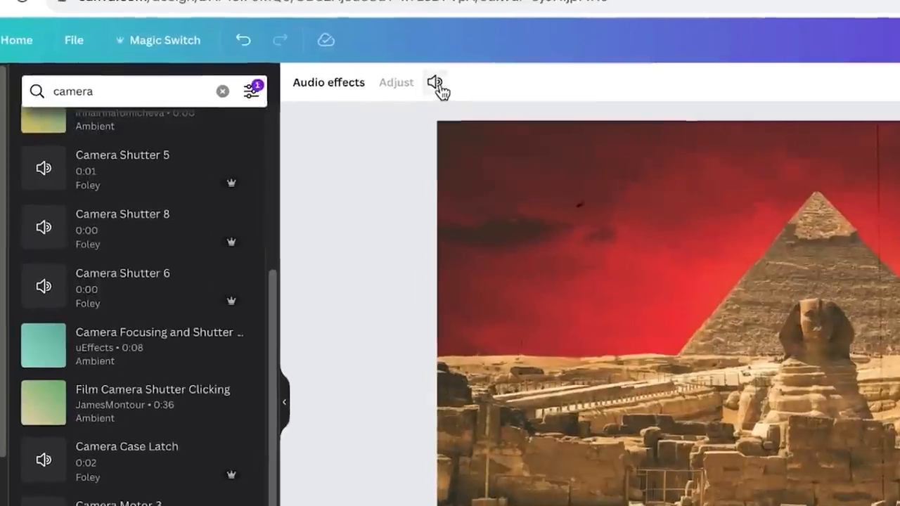
{"action": "left_click", "coordinate": [313, 92]}
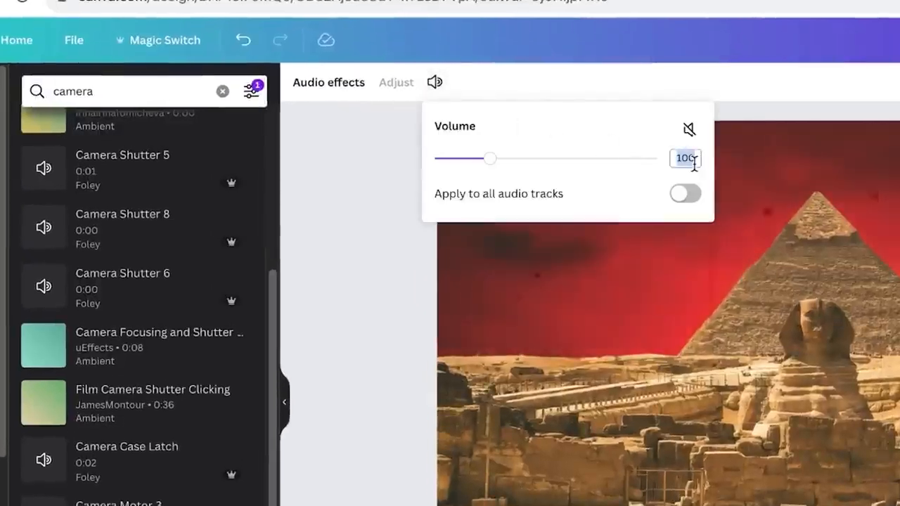
{"action": "type", "text": "80"}
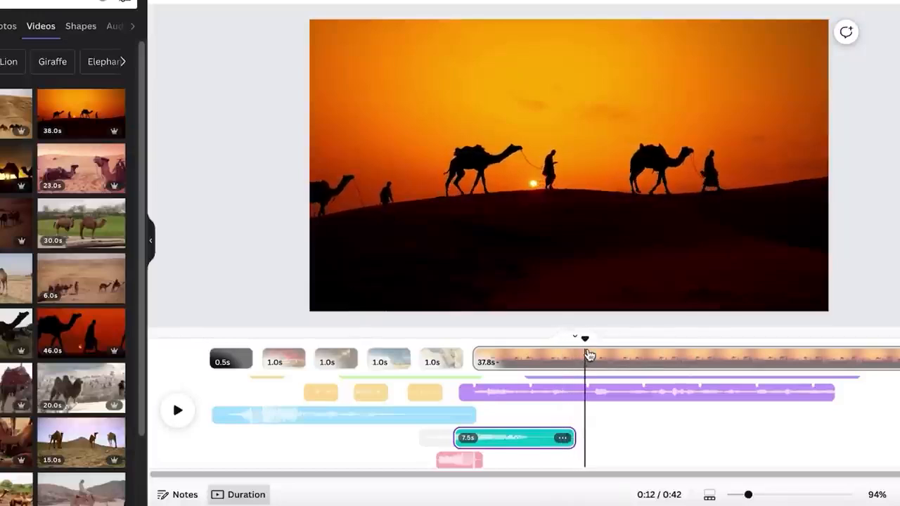
- Split the camel caravan page at about 0:10 on the timeline
{"action": "left_click_drag", "start_coordinate": [587, 341], "coordinate": [536, 355]}
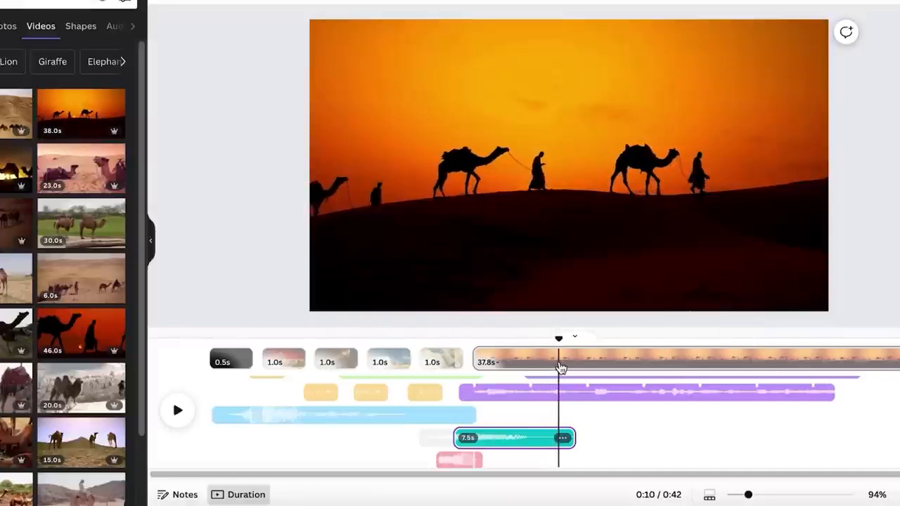
{"action": "left_click", "coordinate": [560, 367]}
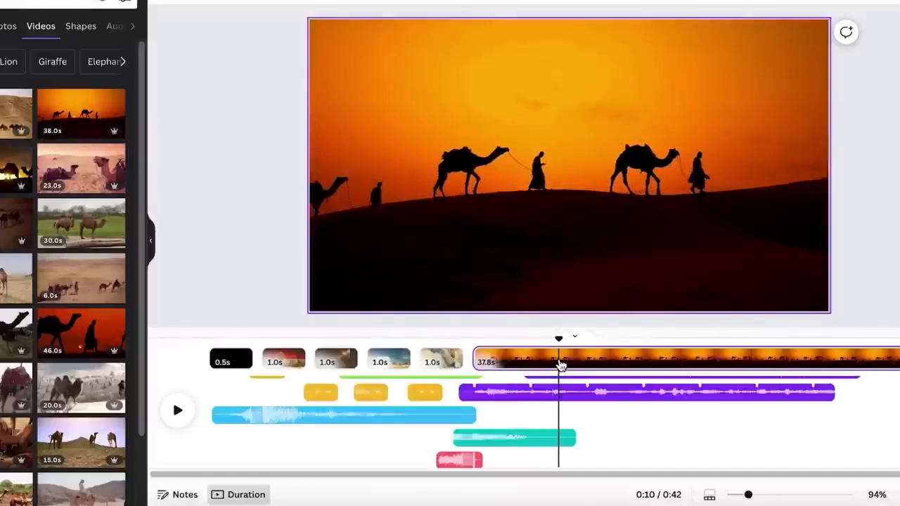
{"action": "right_click", "coordinate": [560, 365]}
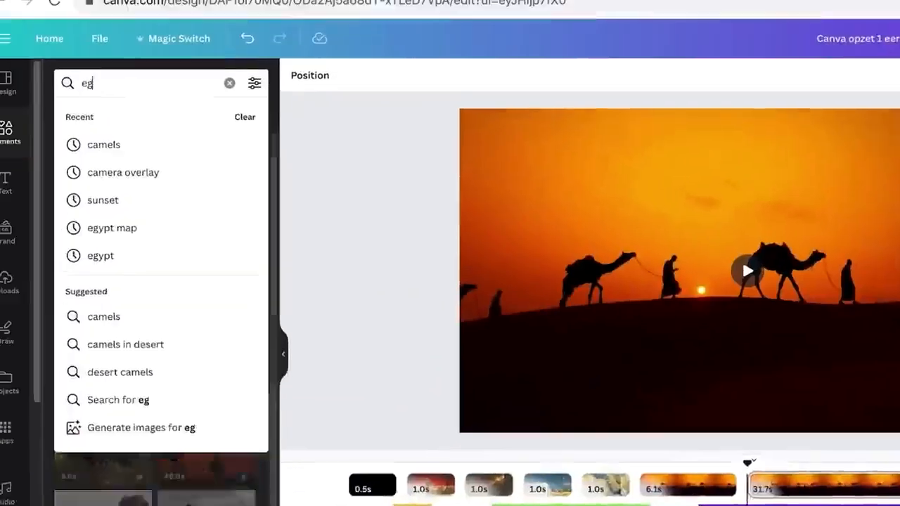
- Search the videos for egyptian pyramids, insert the 24.0 s aerial pyramid clip, and scale it to fill the page after the split
{"action": "type", "text": "yptian pyramids"}
{"action": "key", "text": "Return"}
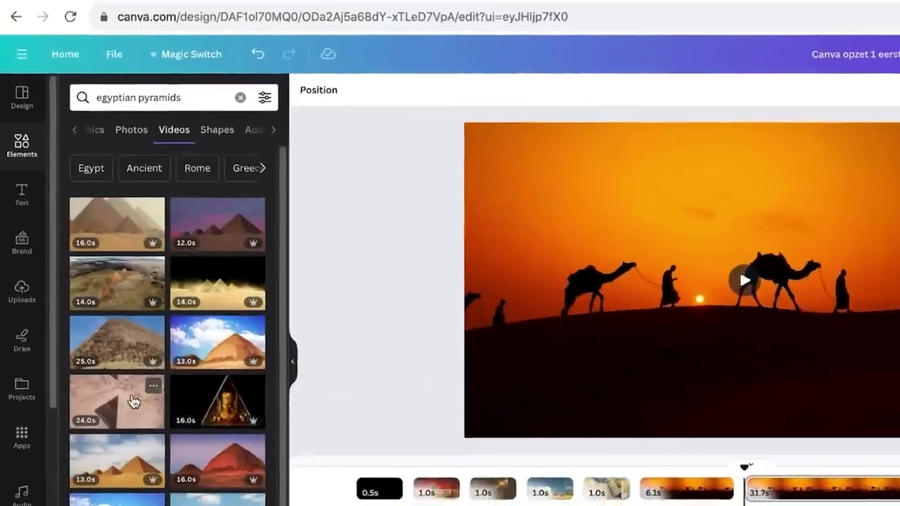
{"action": "left_click", "coordinate": [131, 407]}
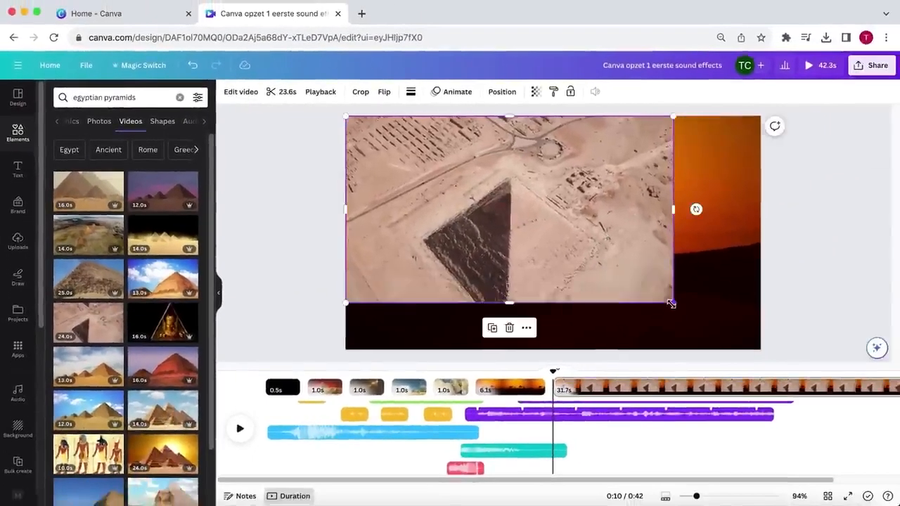
{"action": "left_click_drag", "start_coordinate": [704, 310], "coordinate": [788, 372]}
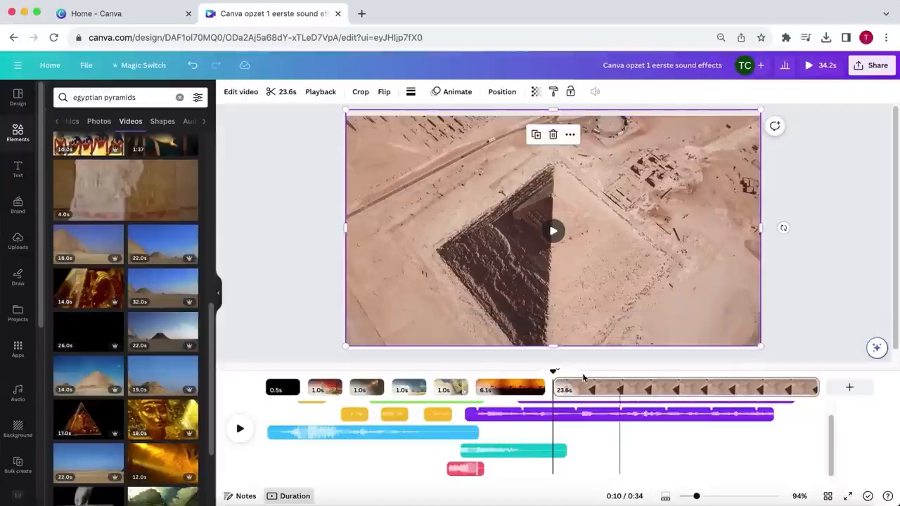
- Play the aerial pyramid page against the voiceover and search the videos for dune wind footage
{"action": "left_click", "coordinate": [242, 429]}
{"action": "left_click", "coordinate": [240, 429]}
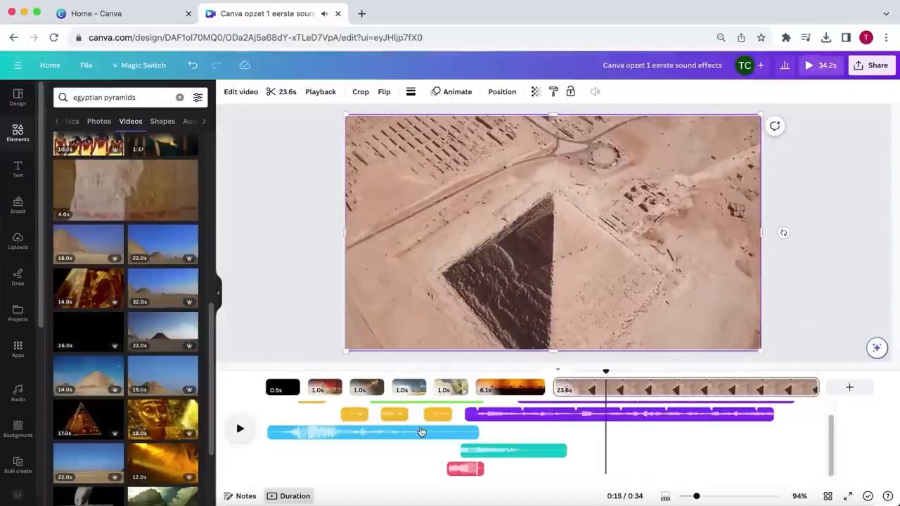
{"action": "triple_click", "coordinate": [161, 95]}
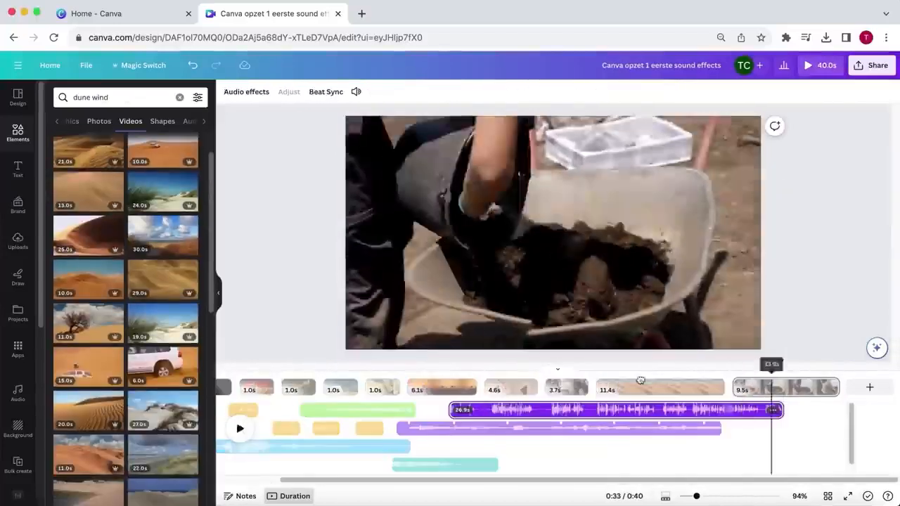
- Play the dunes page against the voiceover and split it at about 0:25 on the timeline
{"action": "left_click", "coordinate": [239, 429]}
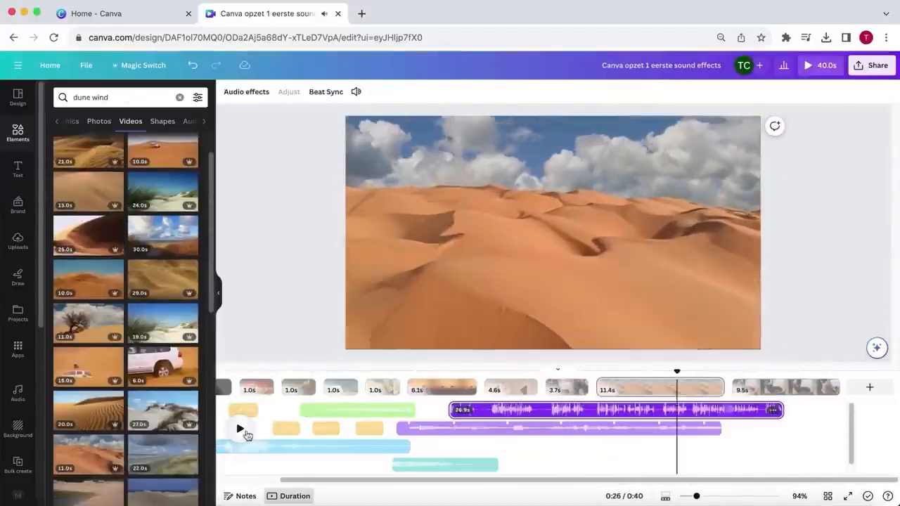
{"action": "left_click", "coordinate": [240, 429]}
{"action": "right_click", "coordinate": [676, 359]}
{"action": "left_click", "coordinate": [678, 344]}
{"action": "left_click", "coordinate": [239, 429]}
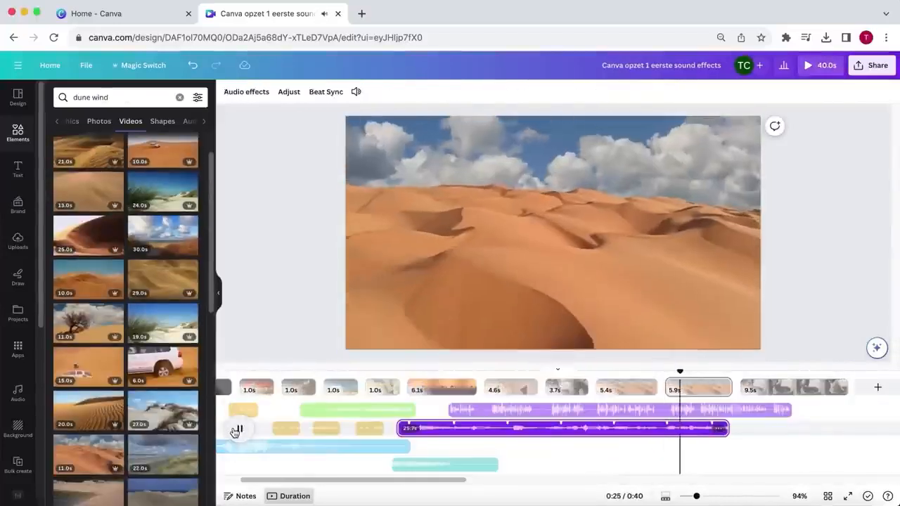
{"action": "left_click", "coordinate": [239, 429]}
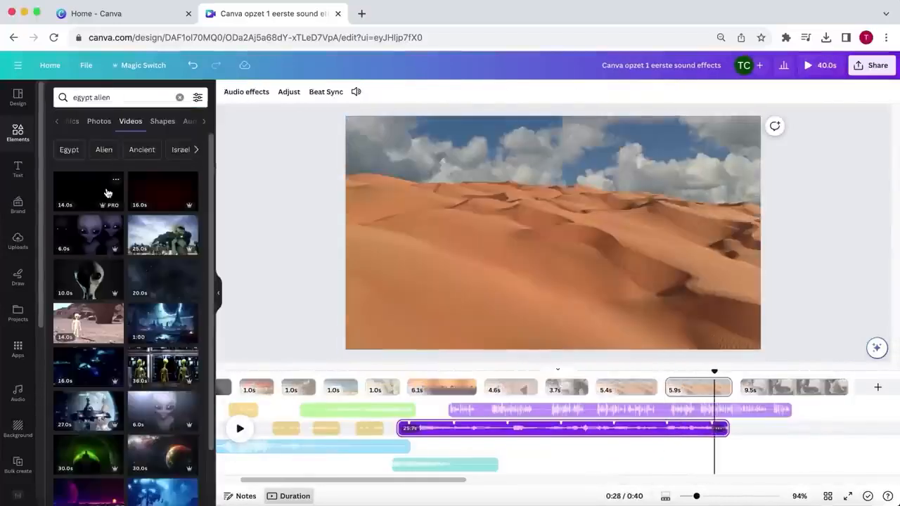
- Insert the 16.0 s red alien carving clip from an egypt alien video search, align it to the page edge, and open its playback settings
{"action": "left_click", "coordinate": [108, 193]}
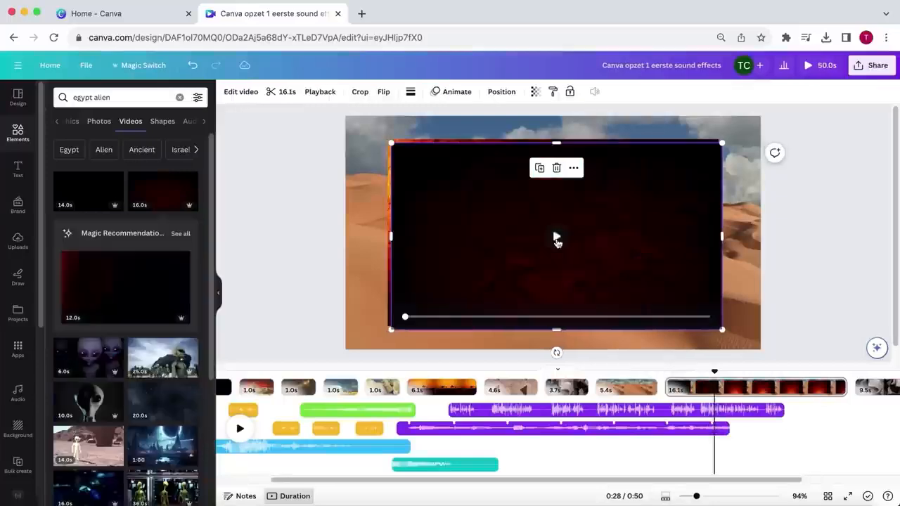
{"action": "left_click_drag", "start_coordinate": [410, 271], "coordinate": [422, 274]}
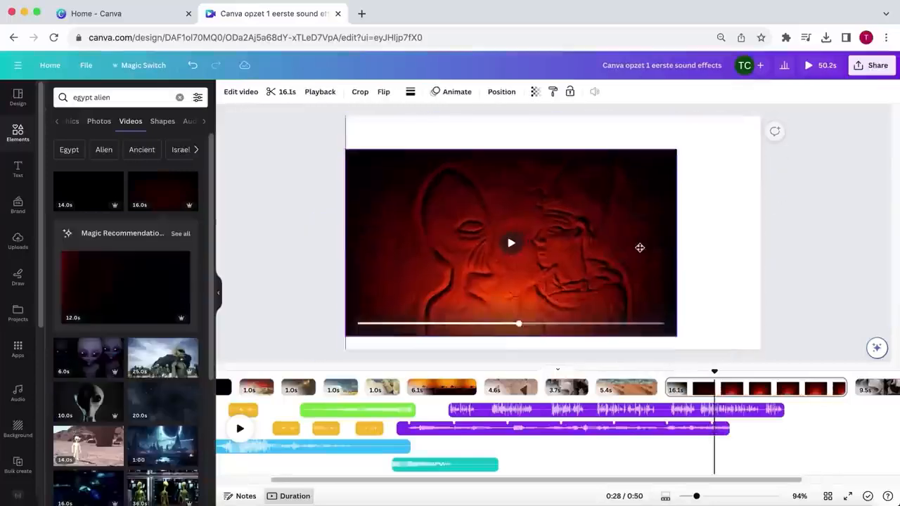
{"action": "left_click", "coordinate": [317, 91]}
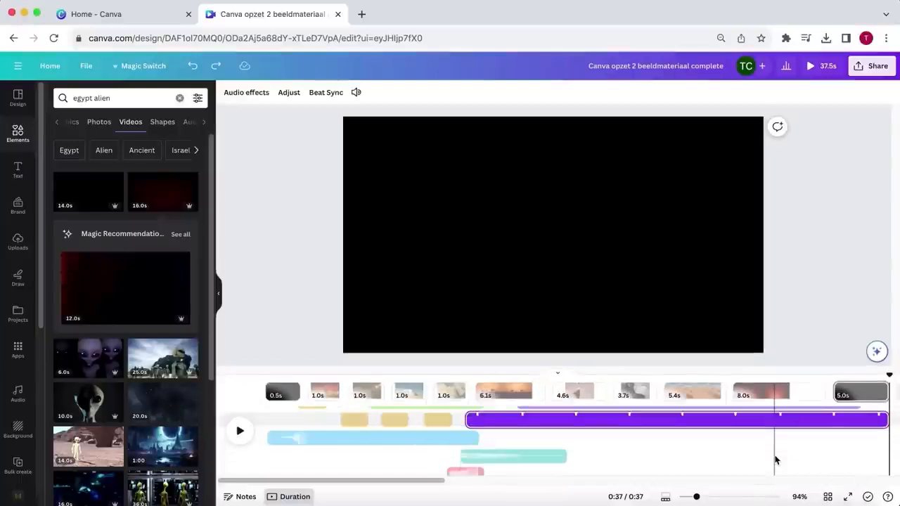
- Add a Color Wipe transition of about 0.3 seconds between the map page and the camel caravan page, wiping diagonally towards the lower left
{"action": "left_click", "coordinate": [759, 392]}
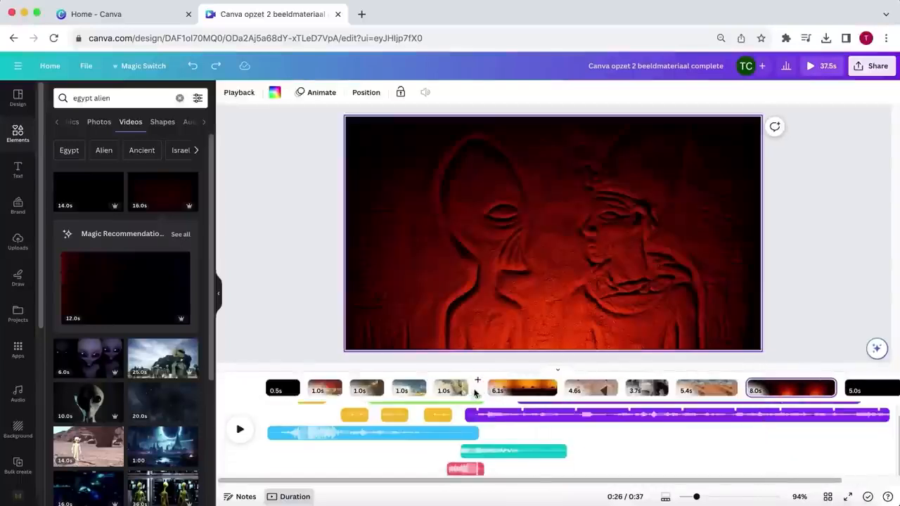
{"action": "left_click", "coordinate": [477, 398]}
{"action": "left_click", "coordinate": [171, 139]}
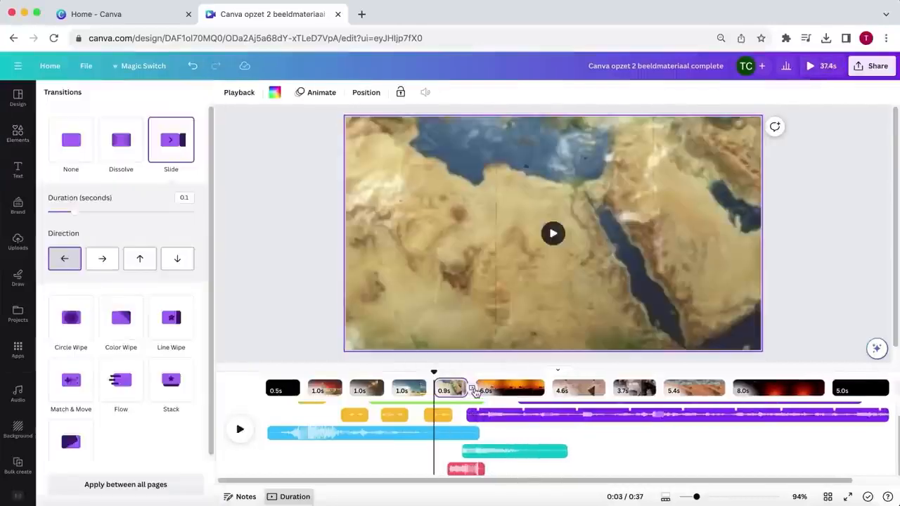
{"action": "left_click", "coordinate": [121, 318]}
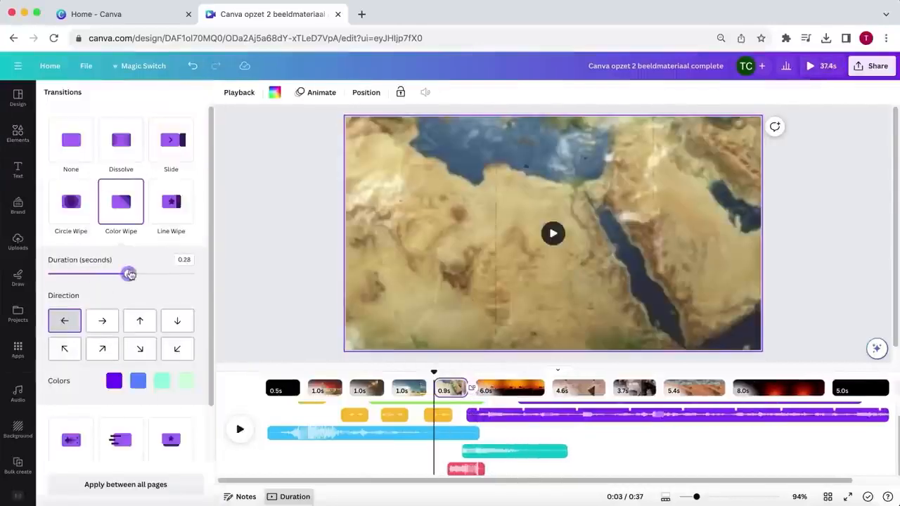
{"action": "left_click_drag", "start_coordinate": [128, 275], "coordinate": [133, 274]}
{"action": "left_click", "coordinate": [179, 350]}
- Adjust the four colours of the Color Wipe transition before the camel caravan page and play it back
{"action": "left_click", "coordinate": [114, 381]}
{"action": "left_click", "coordinate": [139, 381]}
{"action": "left_click", "coordinate": [162, 380]}
{"action": "left_click", "coordinate": [186, 380]}
{"action": "left_click", "coordinate": [128, 353]}
{"action": "left_click", "coordinate": [240, 430]}
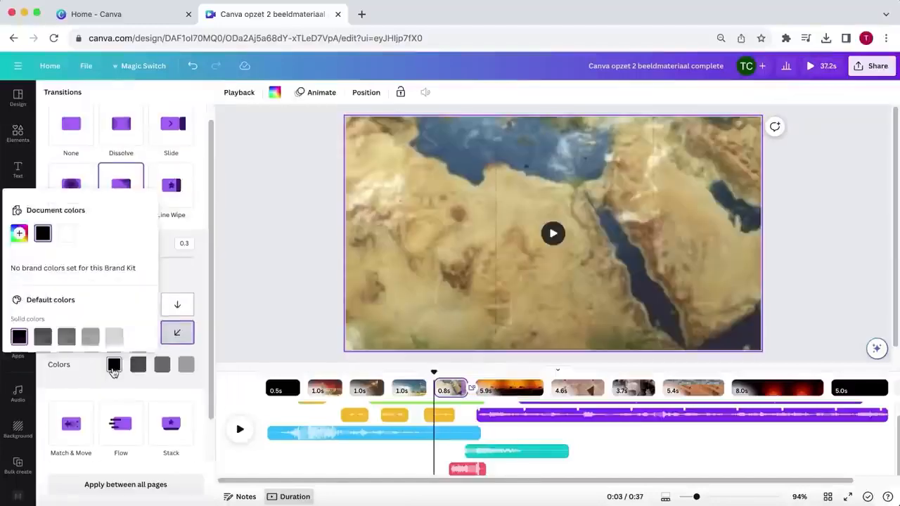
{"action": "left_click", "coordinate": [127, 328]}
{"action": "scroll", "coordinate": [126, 327], "scroll_direction": "down", "scroll_amount": 3}
{"action": "left_click", "coordinate": [125, 311]}
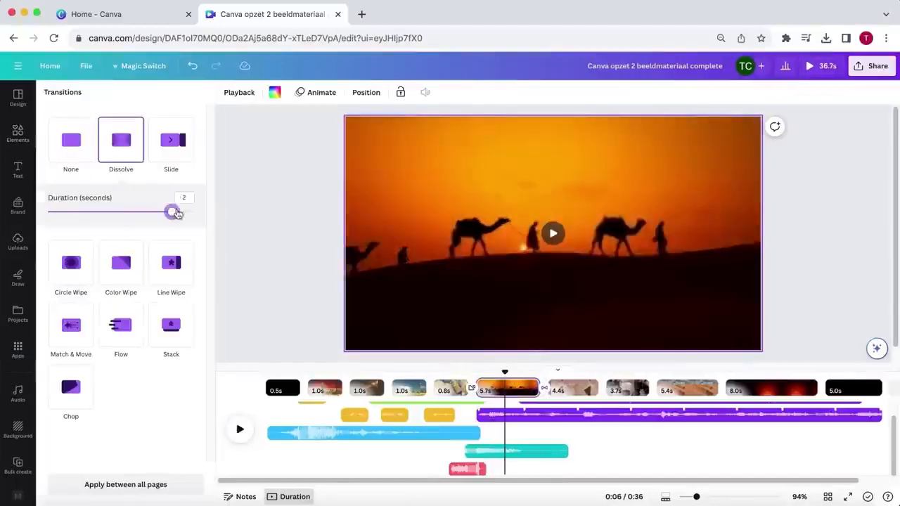
- Set the camel caravan page to 7.5 seconds and add a Dissolve transition between the dunes page and the red alien carving page
{"action": "left_click", "coordinate": [240, 431]}
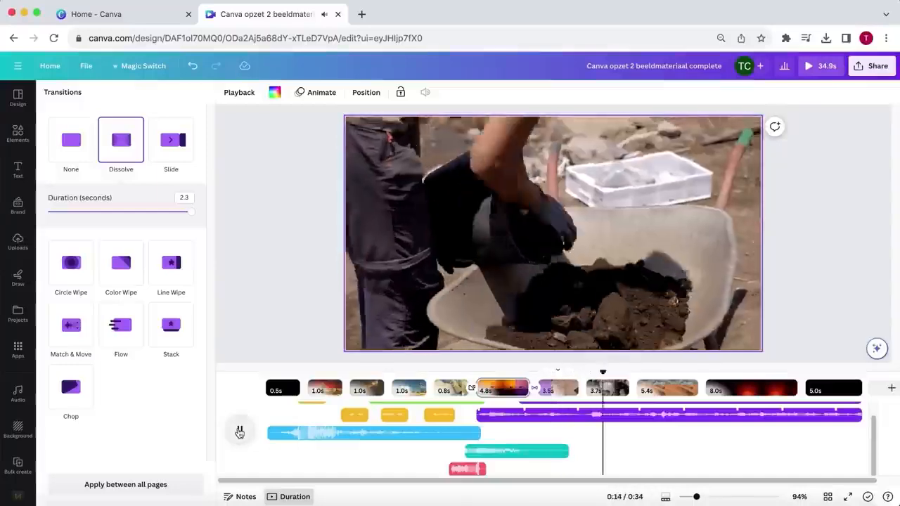
{"action": "left_click_drag", "start_coordinate": [554, 373], "coordinate": [464, 384]}
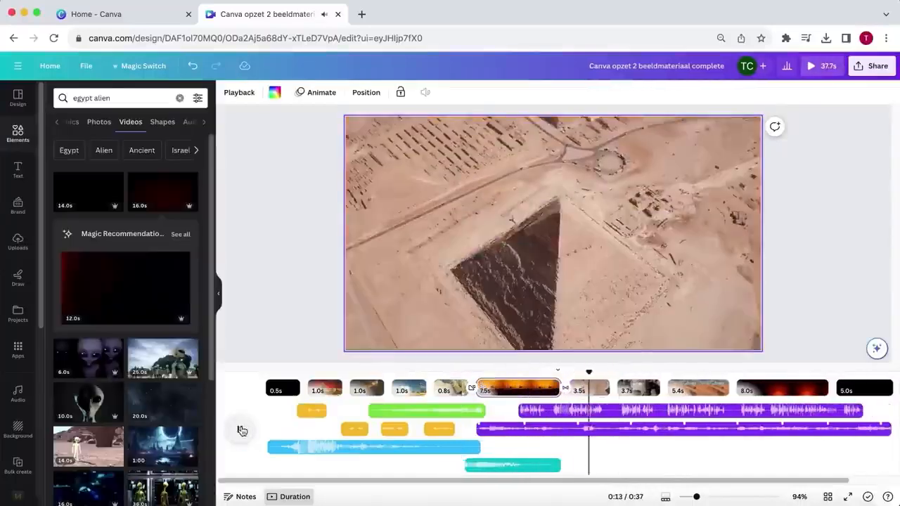
{"action": "left_click", "coordinate": [731, 388]}
{"action": "left_click", "coordinate": [121, 140]}
{"action": "left_click", "coordinate": [239, 430]}
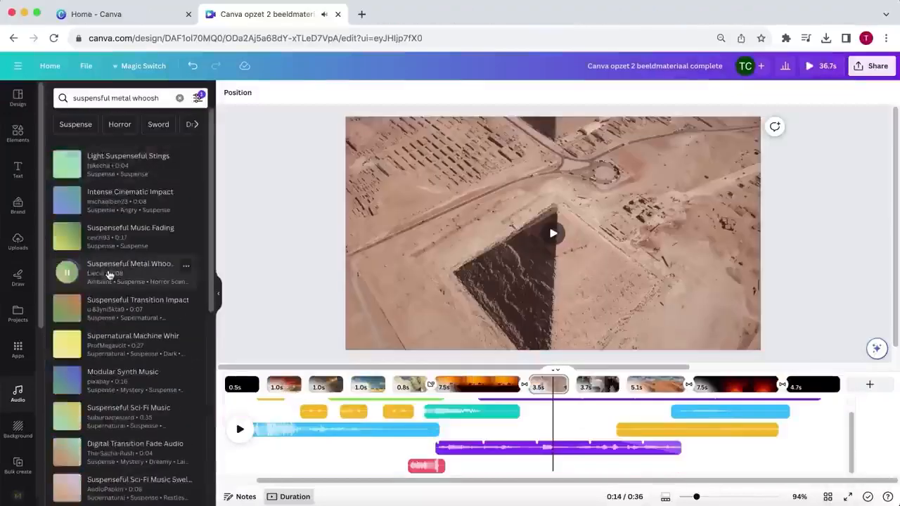
- Add the 8.0 s Suspenseful Metal Whoosh at about 0:10, slightly trim the end of the background music, and open the audio effects
{"action": "left_click", "coordinate": [109, 274]}
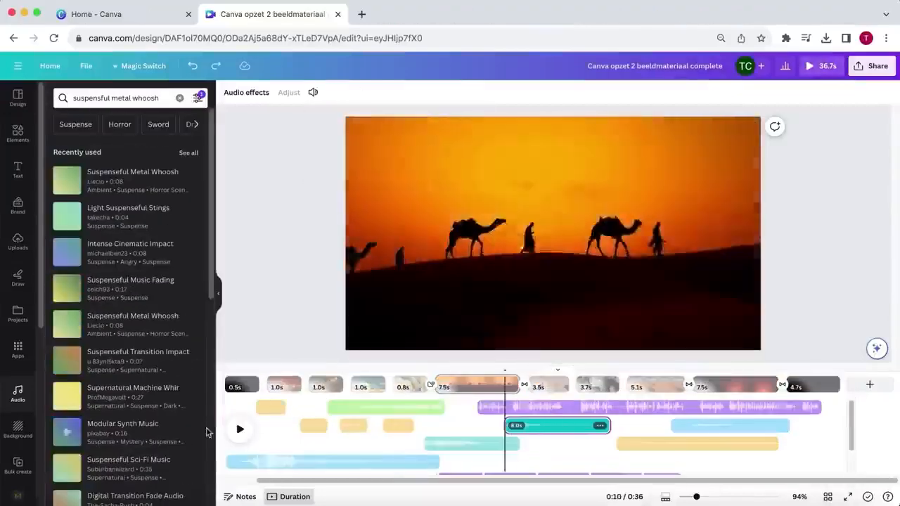
{"action": "scroll", "coordinate": [603, 436], "scroll_direction": "down", "scroll_amount": 2}
{"action": "left_click_drag", "start_coordinate": [680, 448], "coordinate": [670, 448]}
{"action": "left_click", "coordinate": [630, 412]}
{"action": "left_click", "coordinate": [246, 92]}
- Extend the two sound clips under the red alien carving page to the end of the closing black page
{"action": "scroll", "coordinate": [731, 436], "scroll_direction": "up", "scroll_amount": 2}
{"action": "left_click_drag", "start_coordinate": [789, 426], "coordinate": [846, 426]}
{"action": "left_click", "coordinate": [746, 445]}
{"action": "left_click_drag", "start_coordinate": [778, 445], "coordinate": [839, 445]}
{"action": "scroll", "coordinate": [703, 444], "scroll_direction": "right", "scroll_amount": 1}
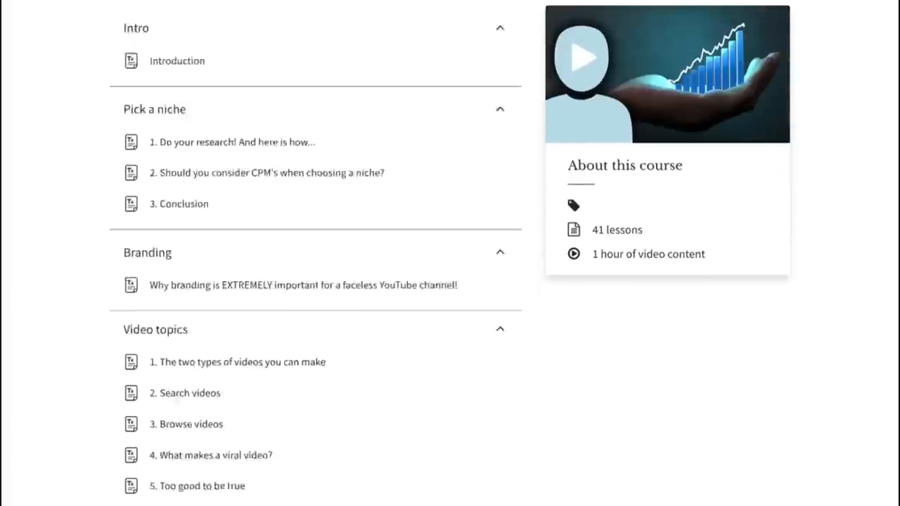
{"action": "scroll", "coordinate": [450, 253], "scroll_direction": "down", "scroll_amount": 6}
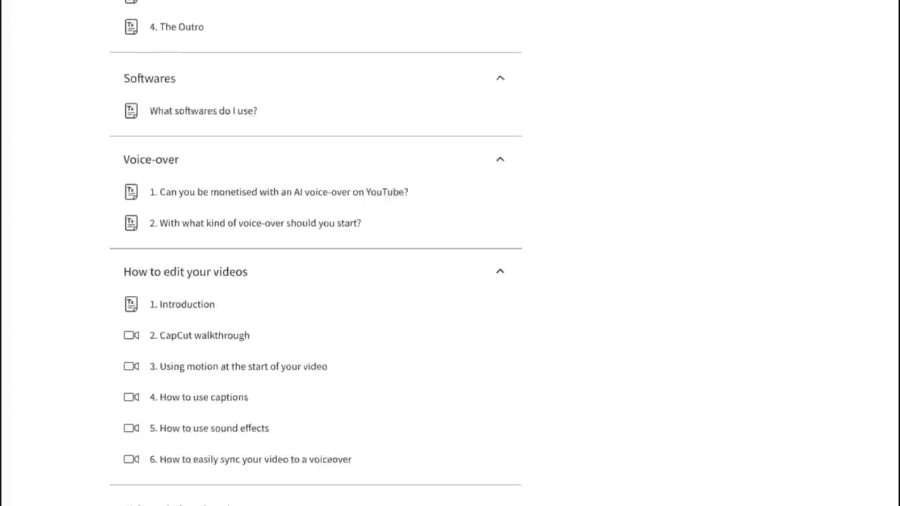